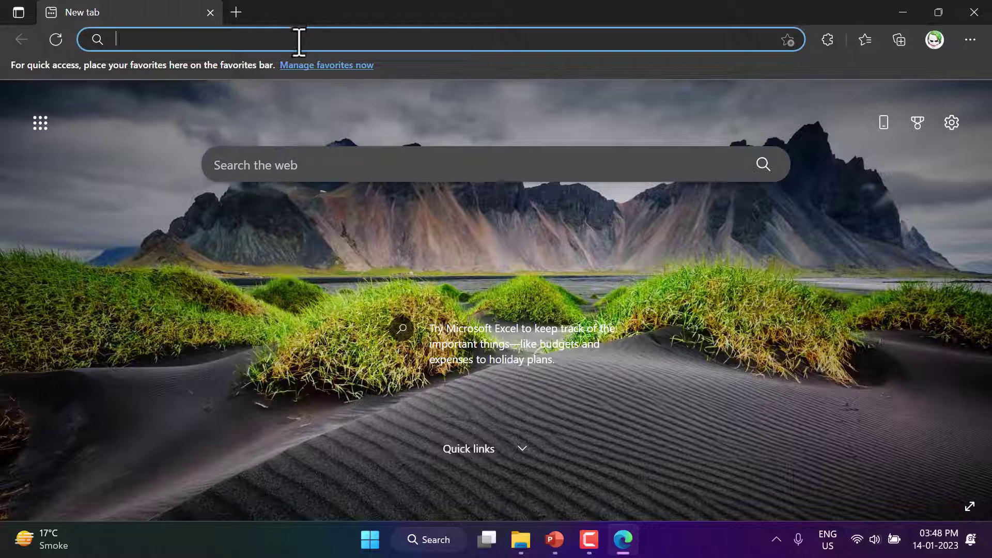
# Search the web for "dotnet", open the official Microsoft .NET site and dismiss the Microsoft Rewards pop-up
pyautogui.write('dotnet')
pyautogui.press('Return')
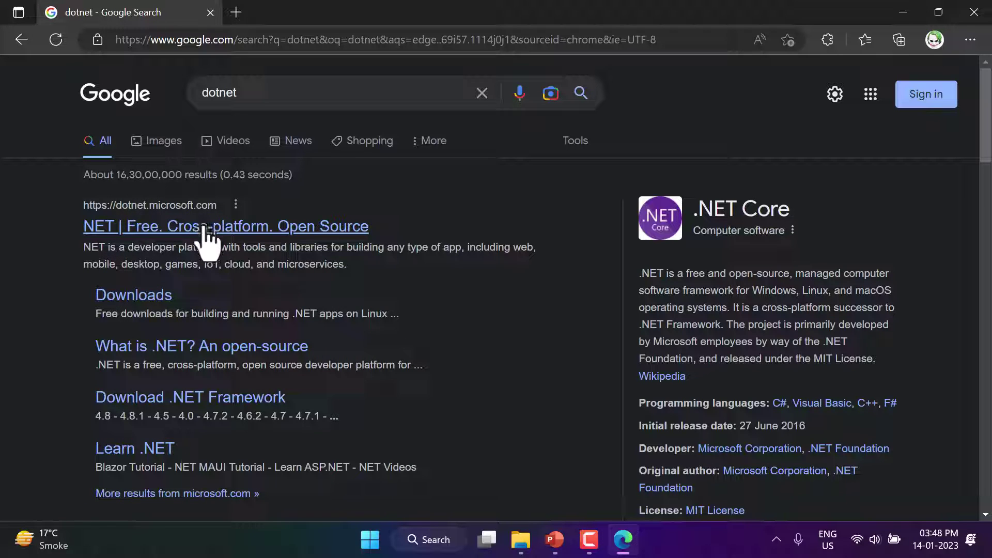
pyautogui.click(151, 231)
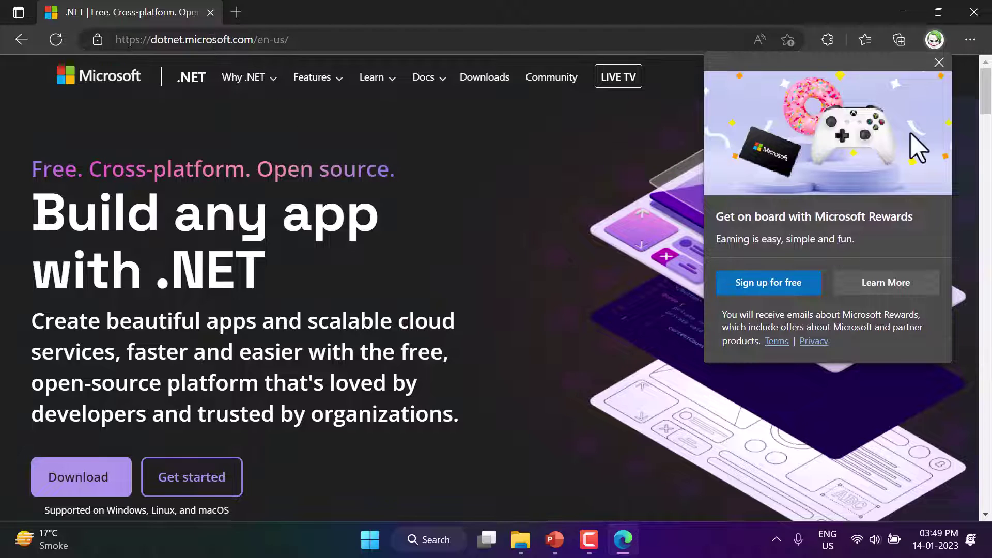
pyautogui.click(939, 63)
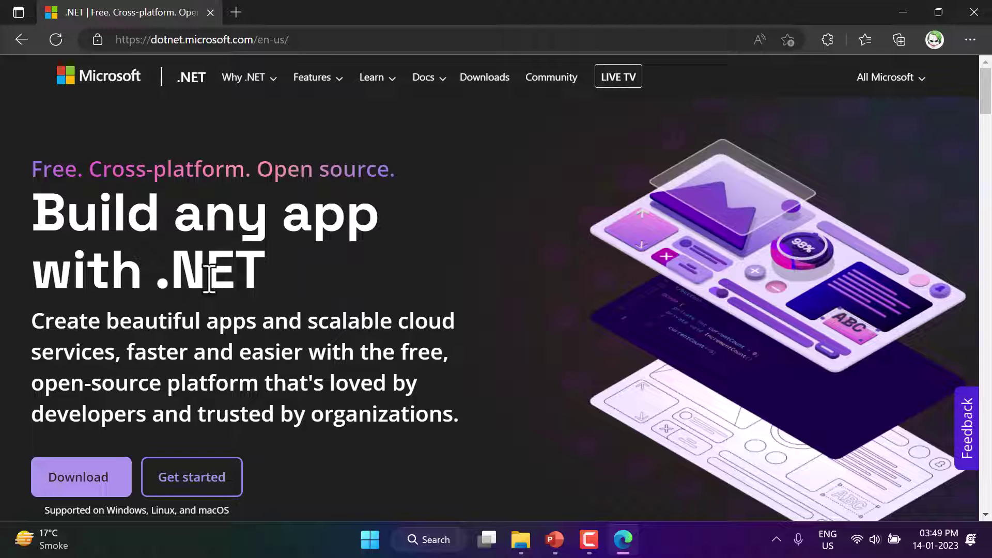
# Review the .NET home page's headline, its feature descriptions and the section on building apps with .NET
pyautogui.doubleClick(60, 173)
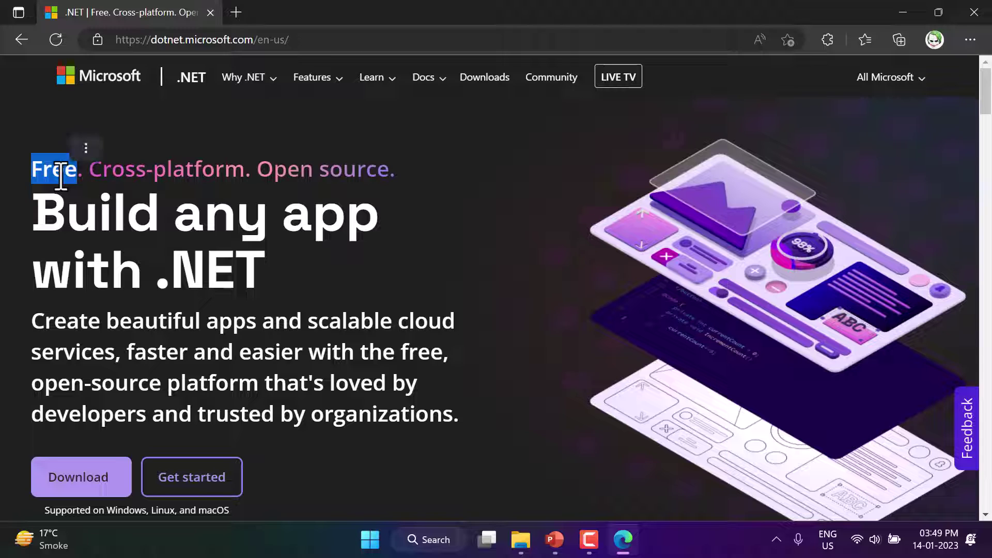
pyautogui.click(124, 181)
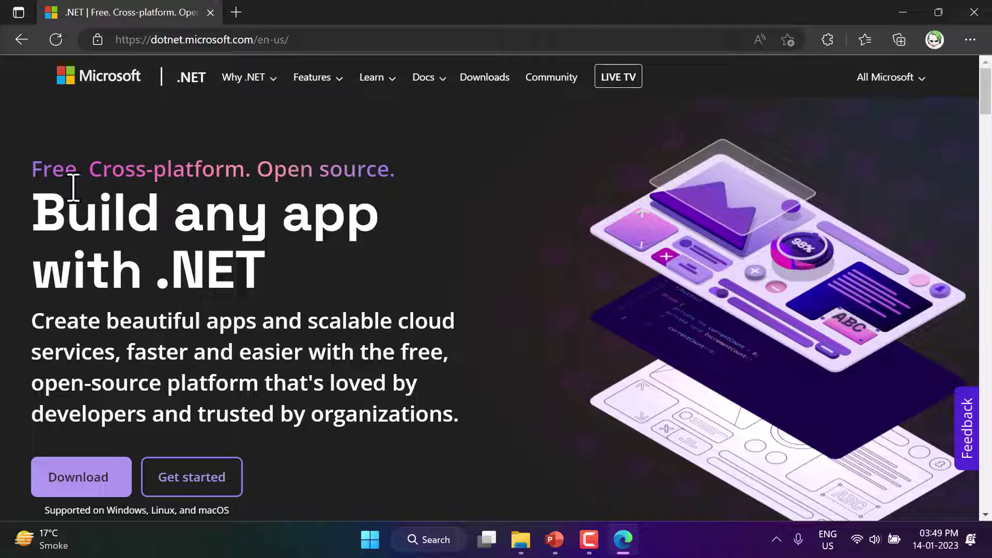
pyautogui.scroll(-5, 173, 263)
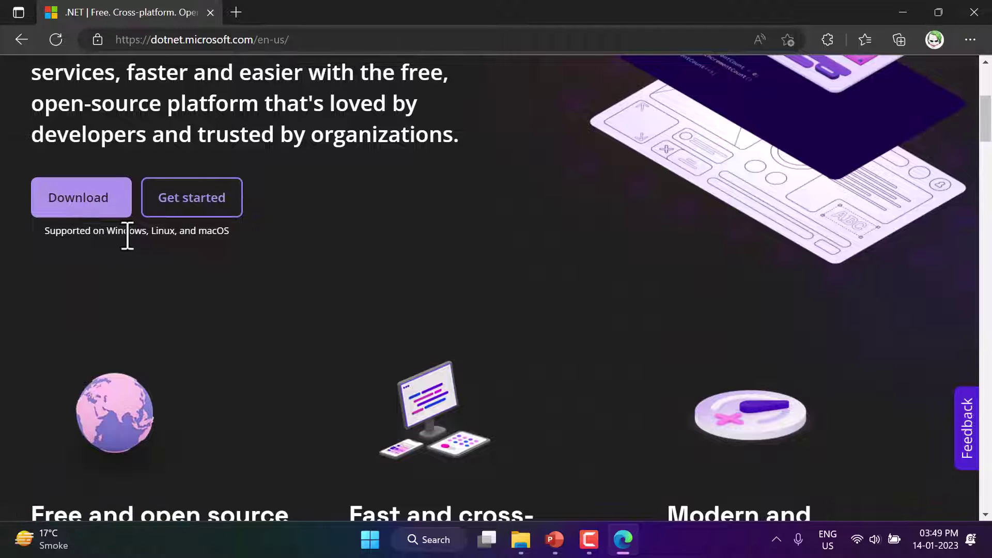
pyautogui.scroll(-4, 207, 233)
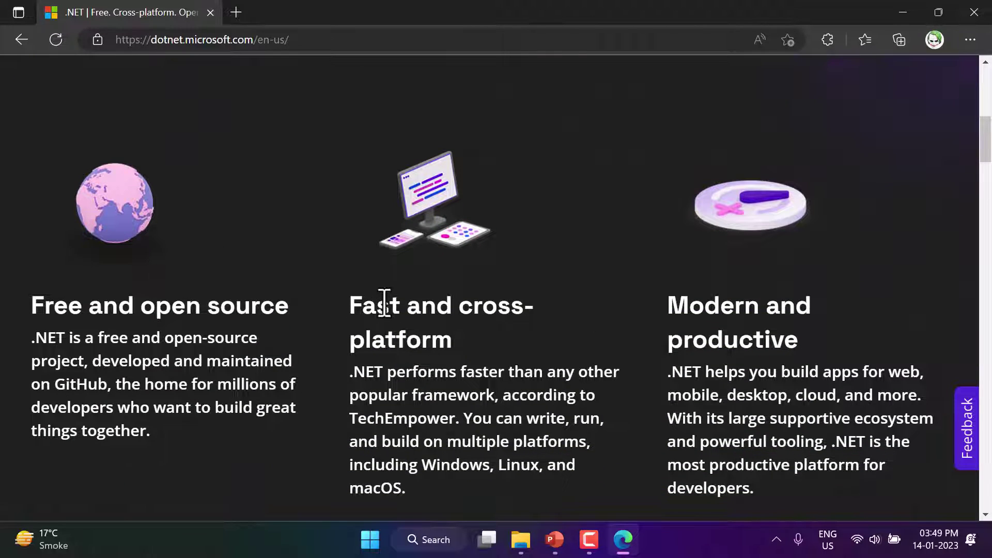
pyautogui.scroll(-5, 594, 313)
pyautogui.scroll(-3, 593, 312)
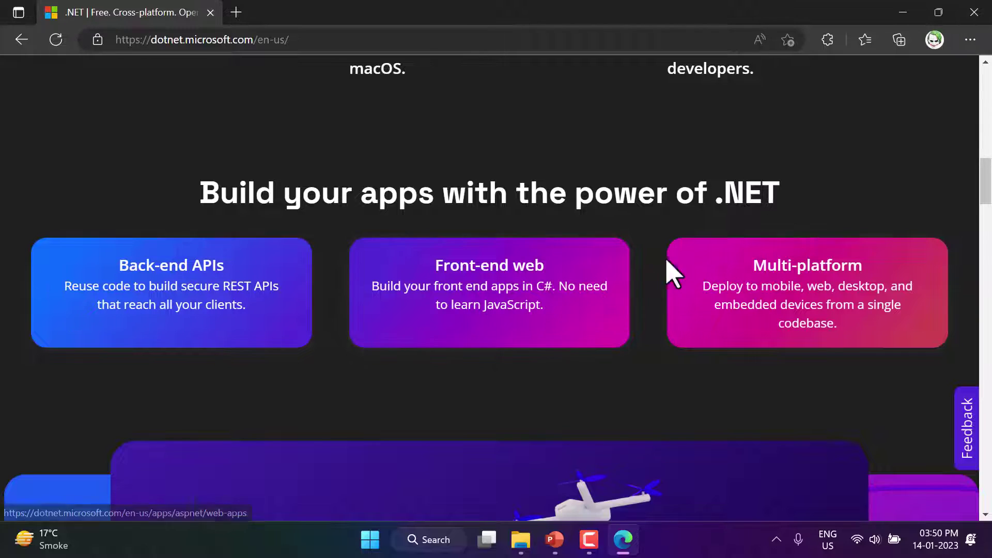
pyautogui.scroll(-1, 667, 270)
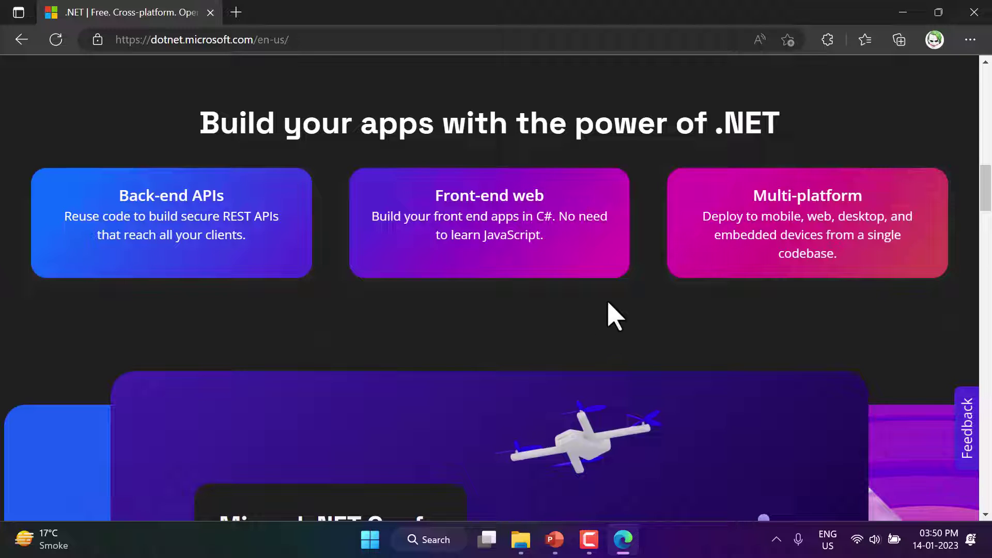
pyautogui.scroll(-4, 512, 327)
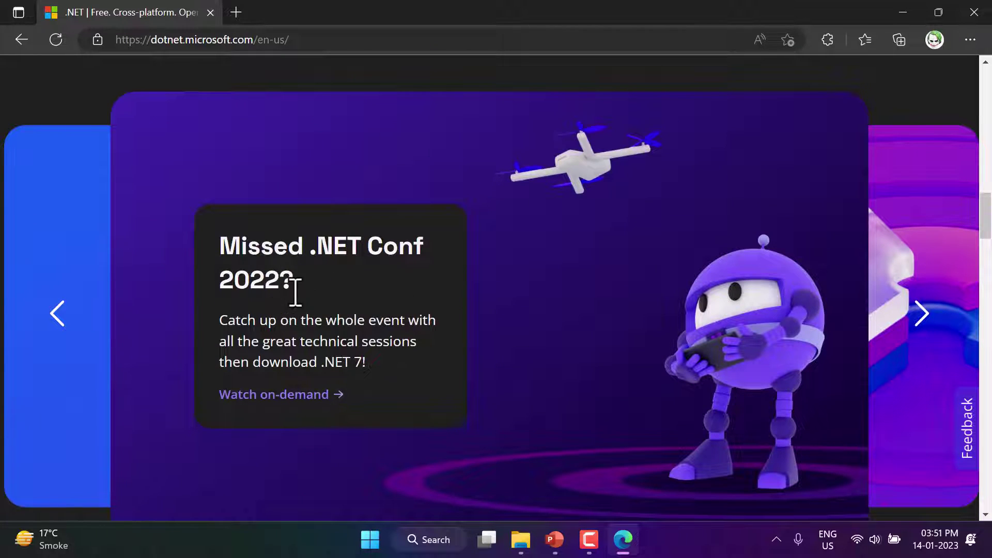
# Examine the home page's app types, learning resources and developer tools, and return to the page's headline
pyautogui.scroll(-8, 295, 292)
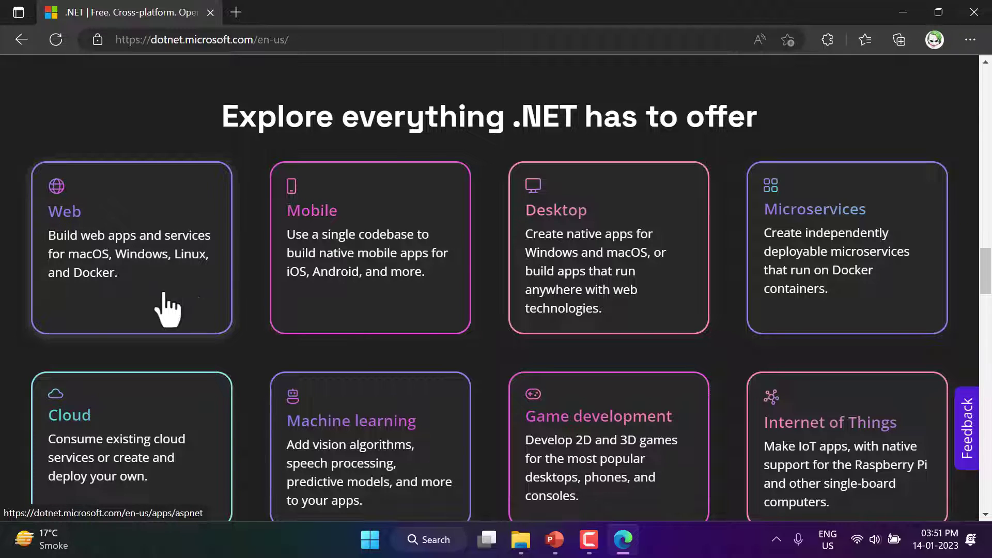
pyautogui.scroll(-1, 138, 311)
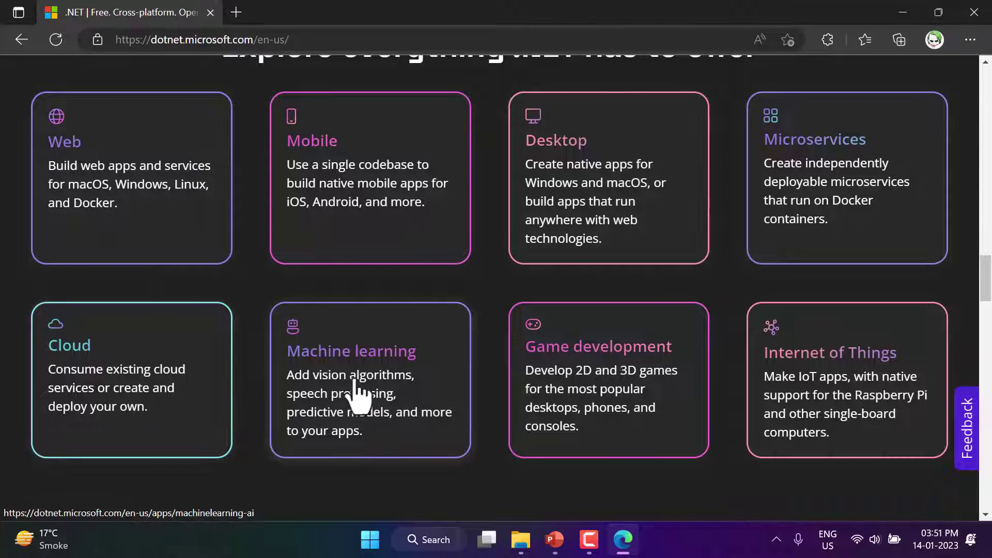
pyautogui.scroll(-1, 525, 381)
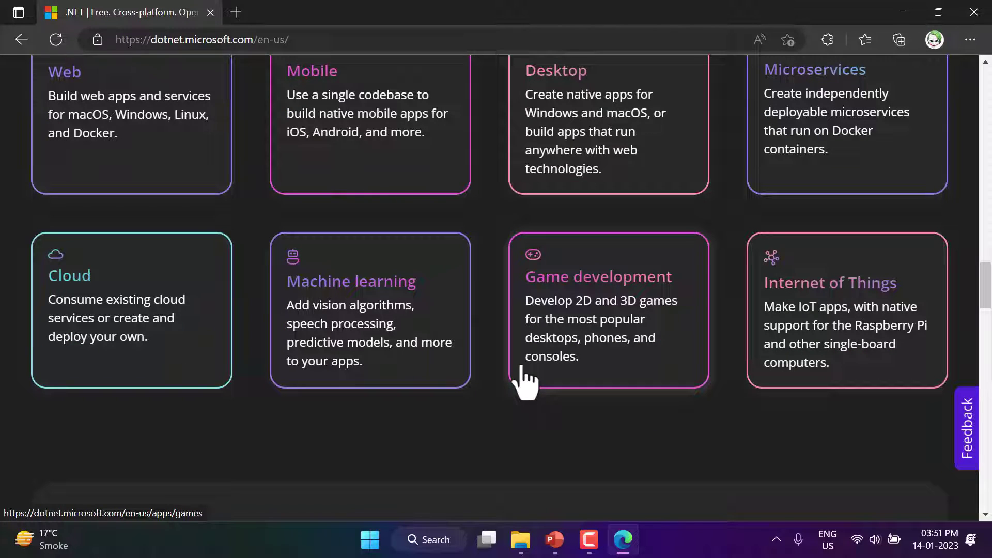
pyautogui.scroll(-8, 525, 381)
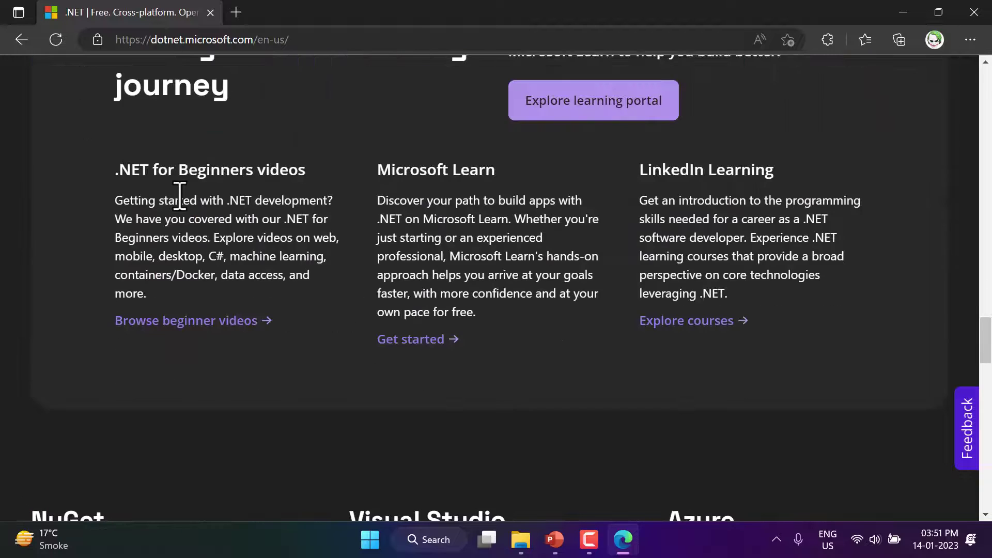
pyautogui.scroll(1, 178, 195)
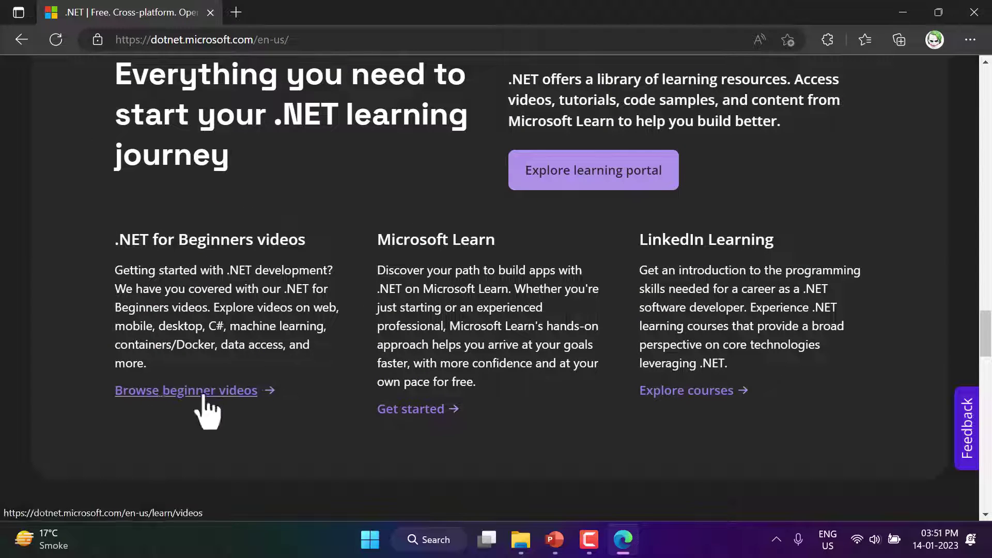
pyautogui.scroll(-4, 478, 331)
pyautogui.scroll(-1, 444, 334)
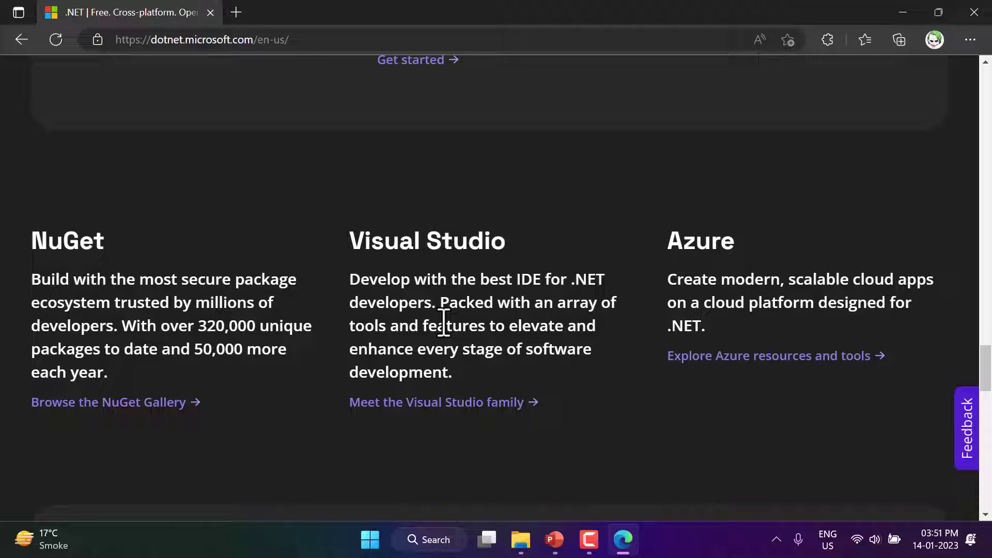
pyautogui.scroll(-10, 443, 325)
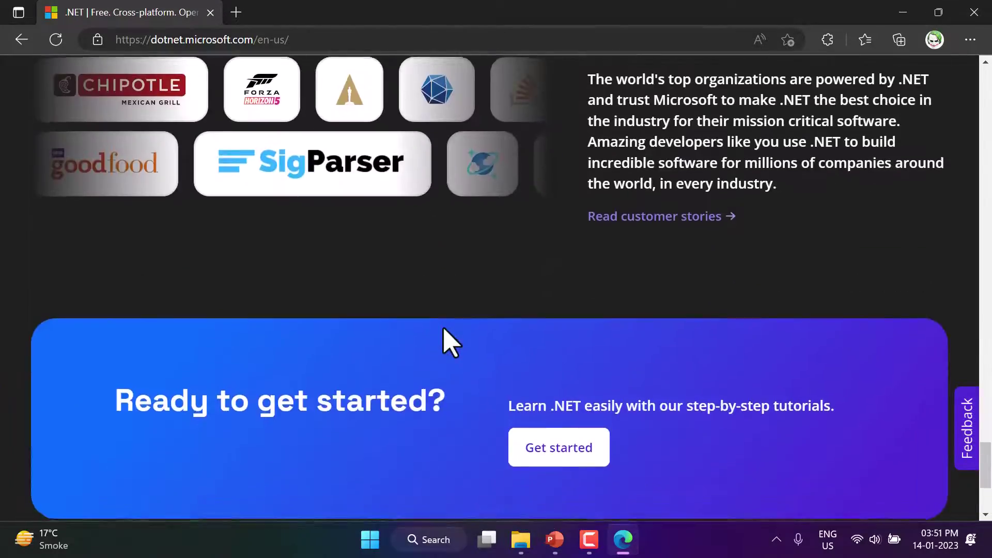
pyautogui.scroll(10, 443, 336)
pyautogui.moveTo(986, 372); pyautogui.dragTo(957, 102)
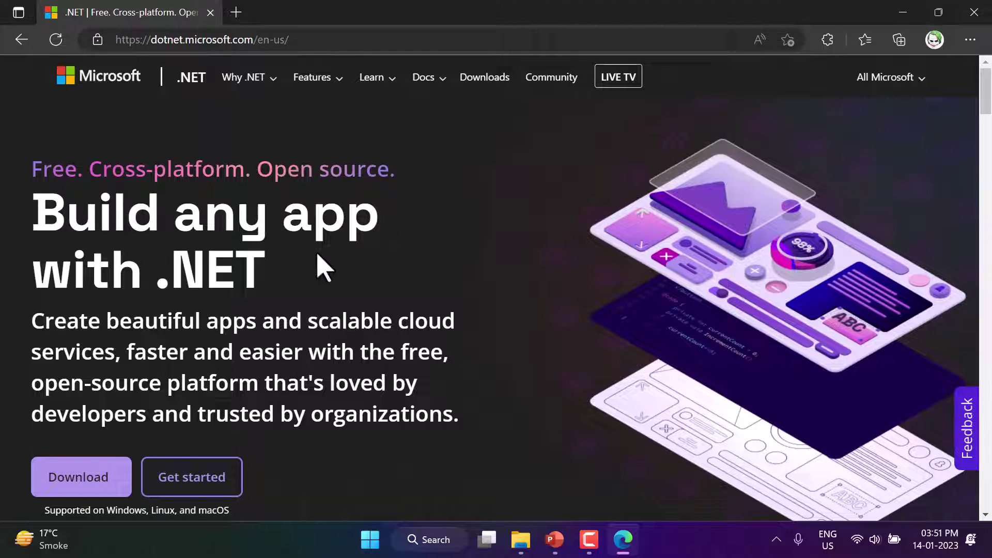
# Open the .NET download page for Windows and compare the support terms of .NET 7.0 and .NET 6.0
pyautogui.click(78, 497)
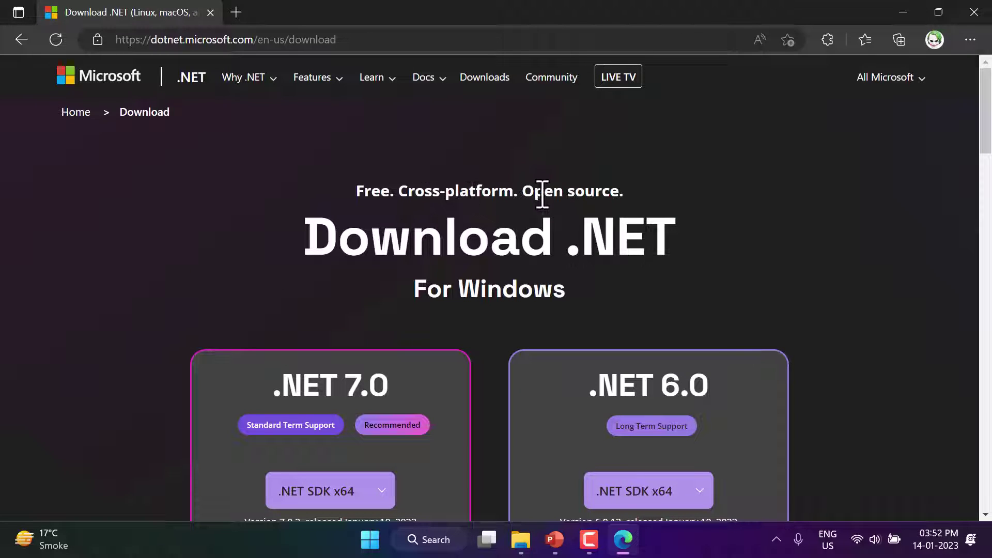
pyautogui.moveTo(370, 238); pyautogui.dragTo(491, 269)
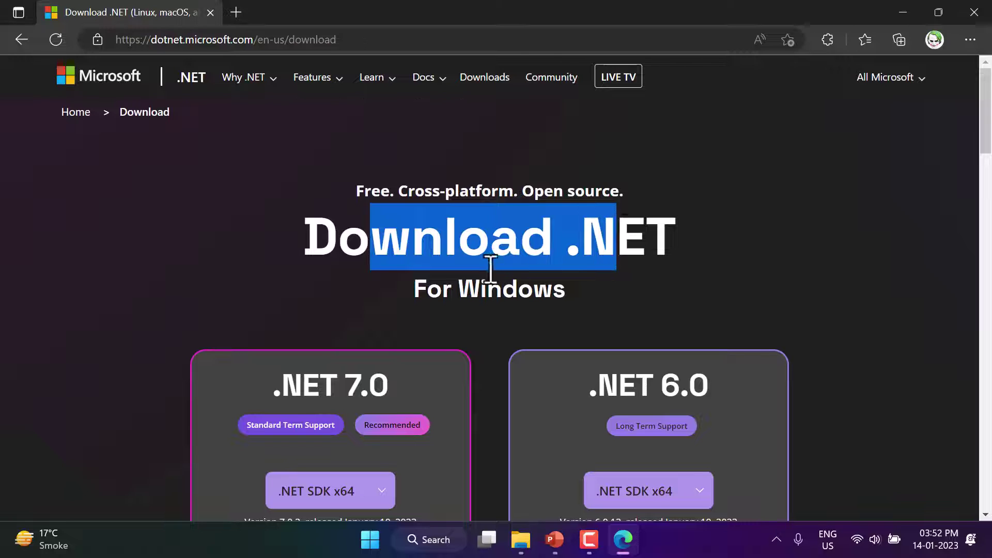
pyautogui.click(390, 266)
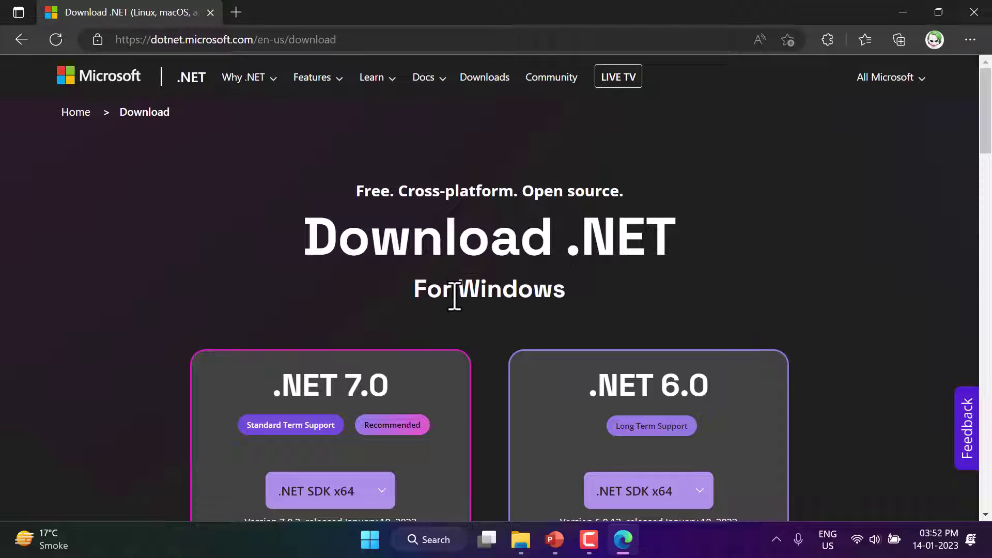
pyautogui.scroll(-4, 455, 297)
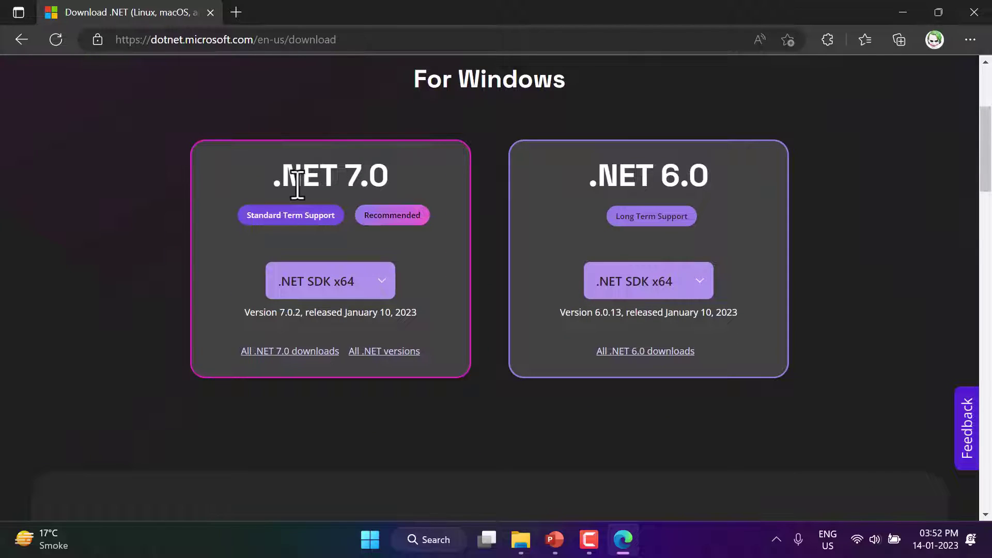
pyautogui.moveTo(294, 181); pyautogui.dragTo(390, 181)
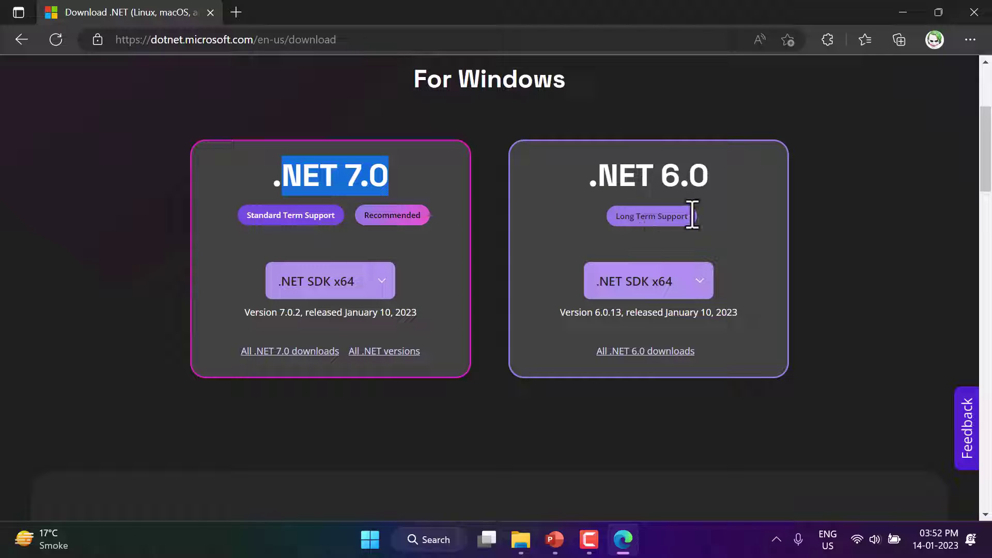
pyautogui.click(848, 207)
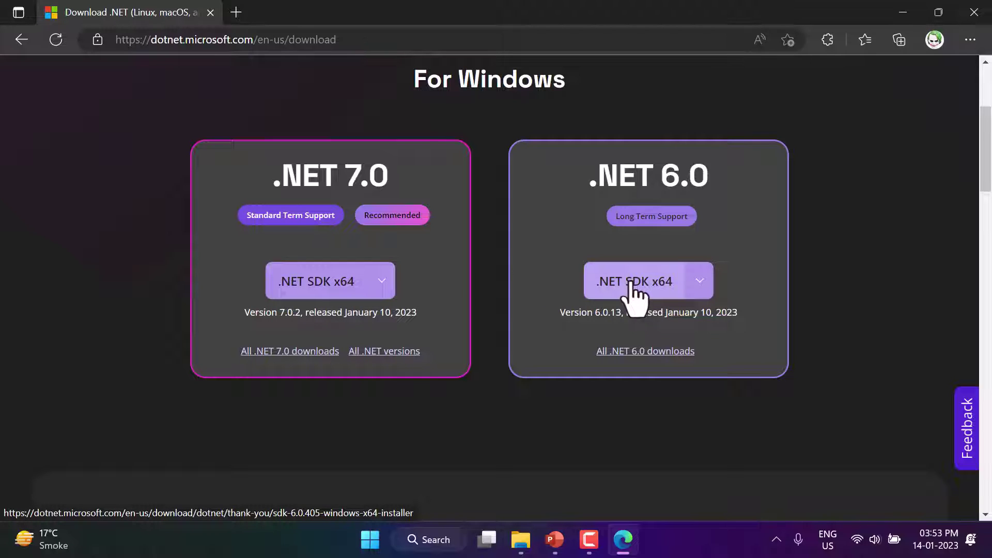
# Download the .NET 7.0 SDK x64 installer for Windows, run it and install the SDK
pyautogui.scroll(1, 318, 362)
pyautogui.click(316, 349)
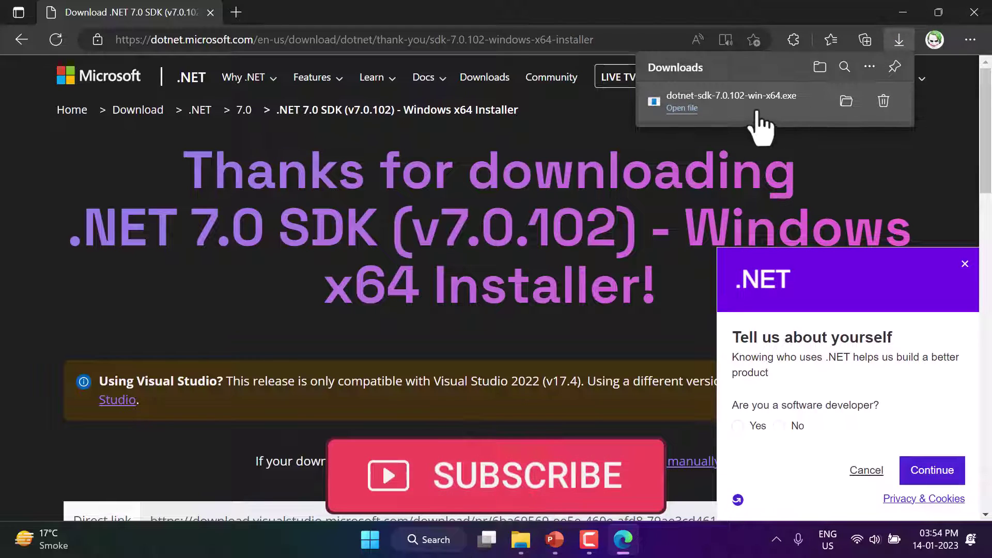
pyautogui.click(682, 108)
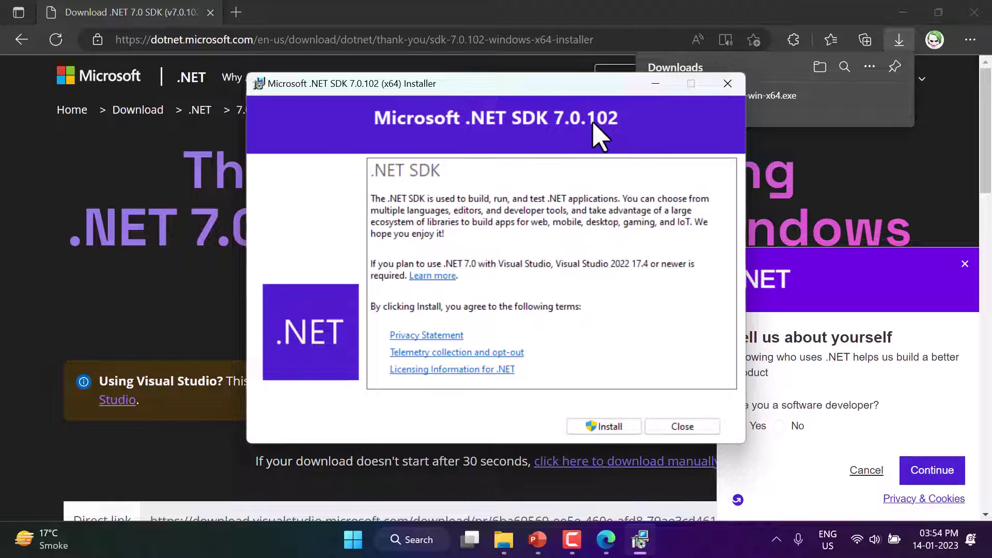
pyautogui.click(611, 428)
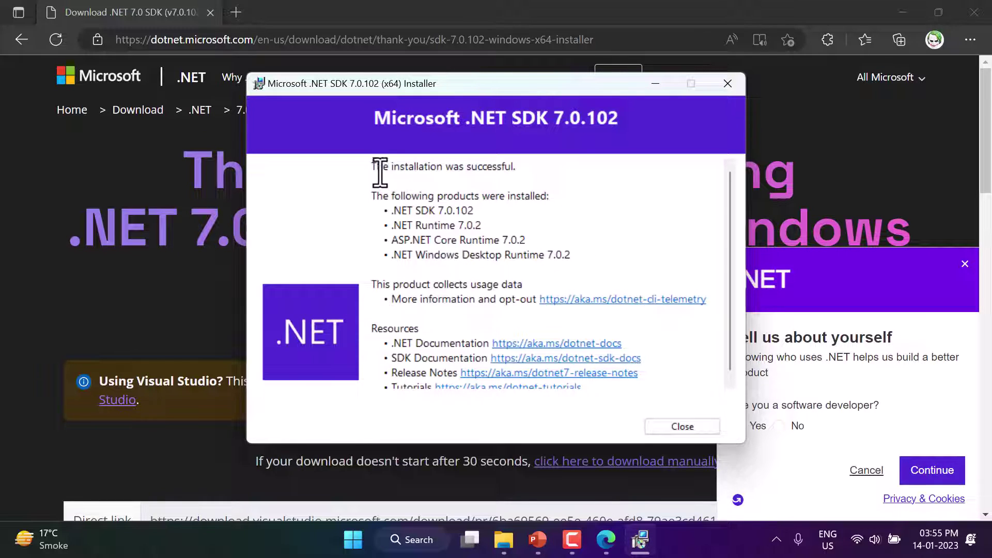
# Review the installer's completion message and its list of installed .NET products
pyautogui.moveTo(375, 168); pyautogui.dragTo(526, 171)
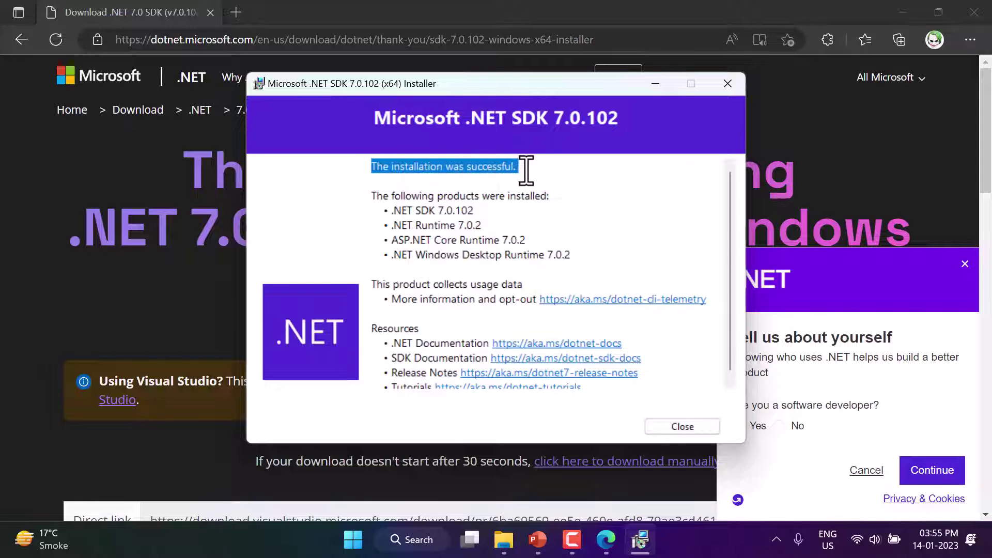
pyautogui.click(488, 193)
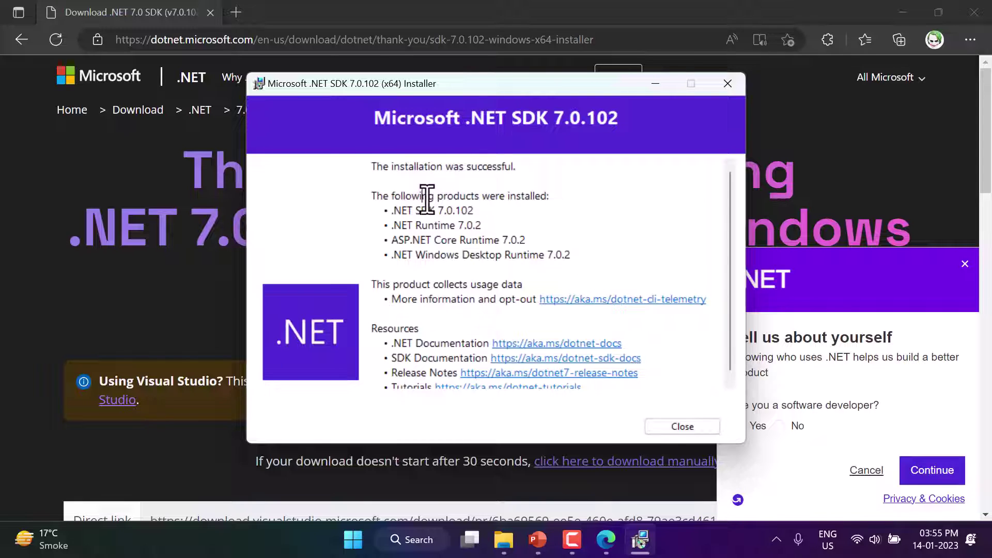
pyautogui.moveTo(424, 197); pyautogui.dragTo(499, 196)
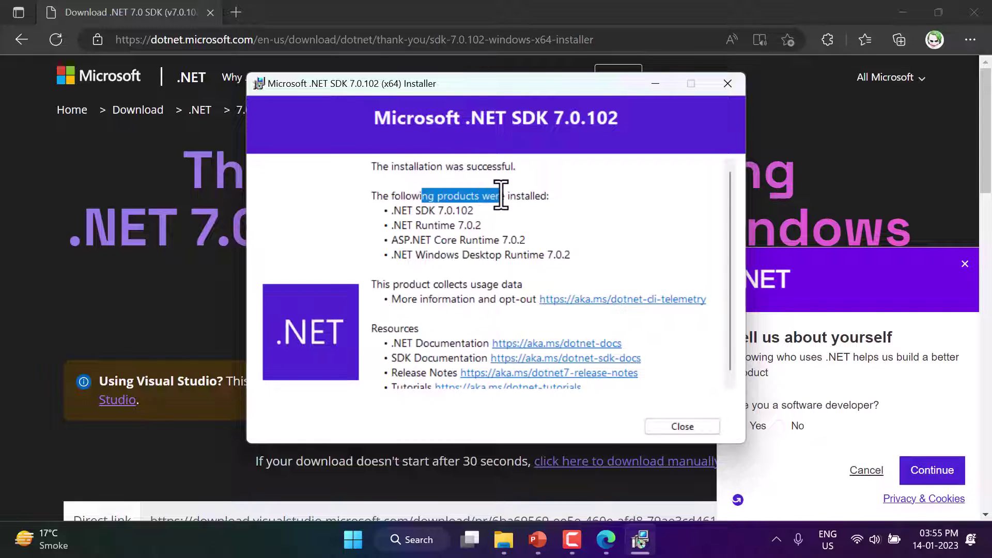
pyautogui.click(397, 212)
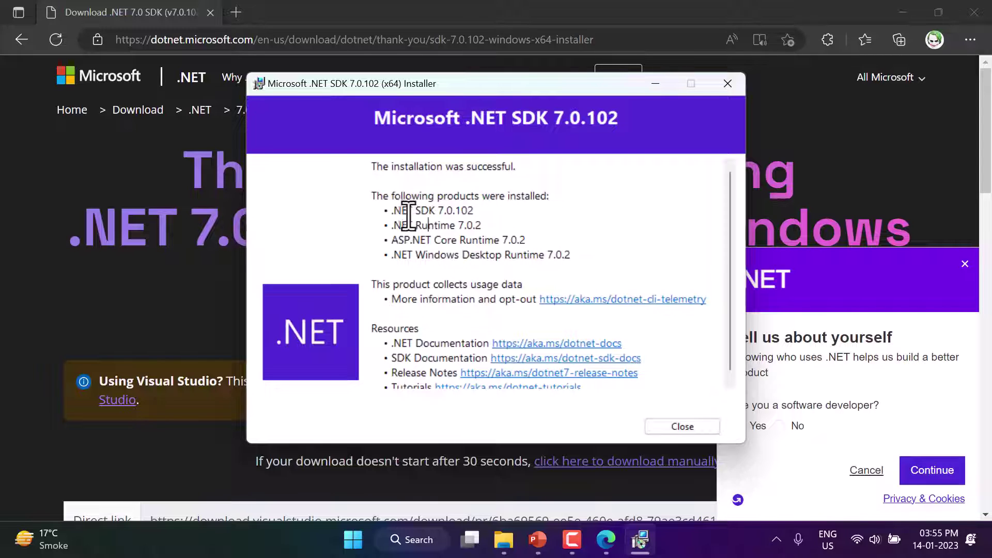
pyautogui.moveTo(394, 211); pyautogui.dragTo(436, 211)
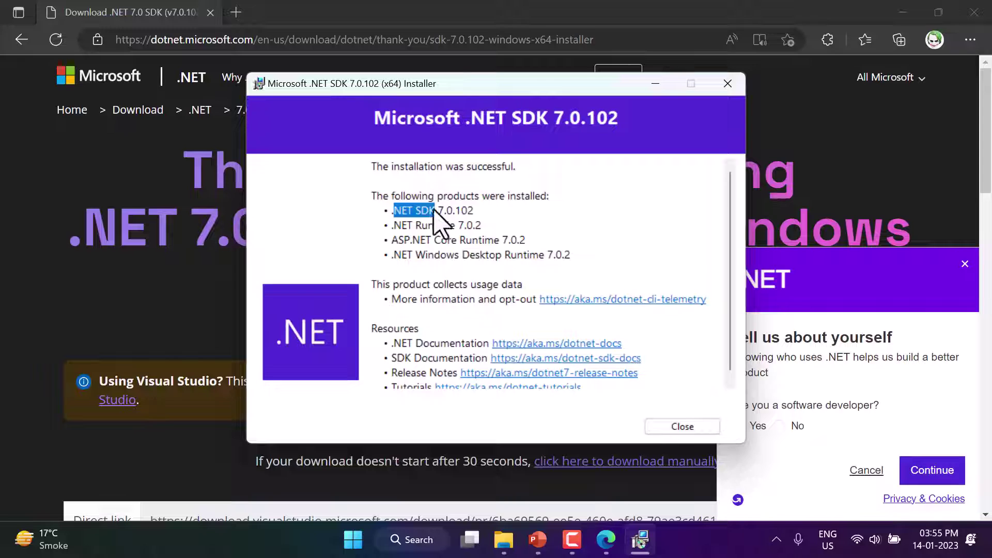
pyautogui.doubleClick(432, 226)
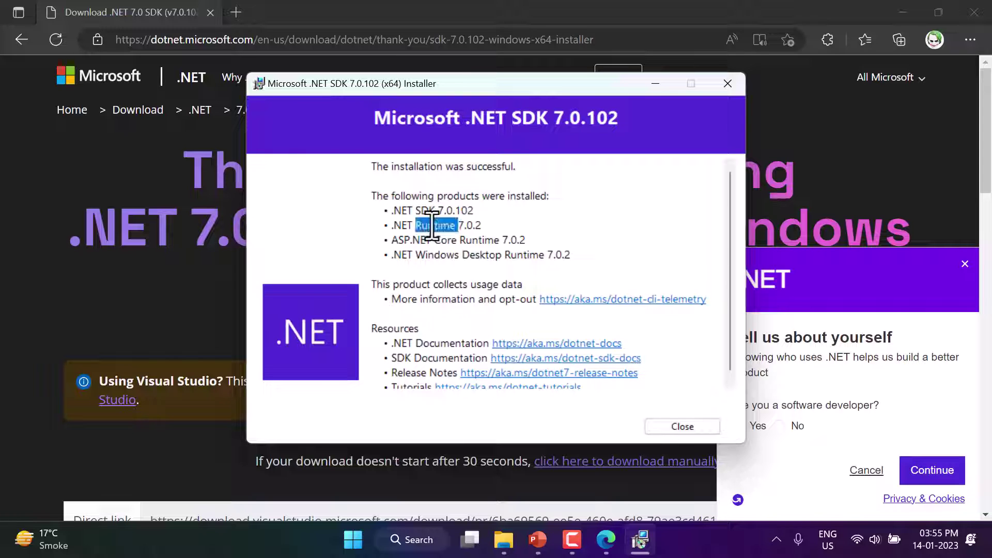
pyautogui.moveTo(398, 240); pyautogui.dragTo(520, 239)
pyautogui.click(470, 243)
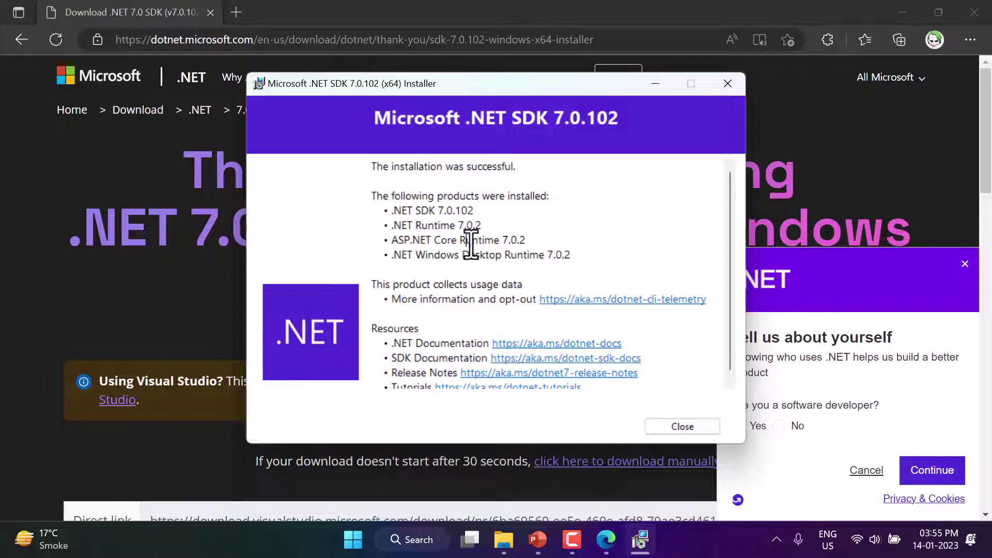
pyautogui.moveTo(402, 256); pyautogui.dragTo(490, 254)
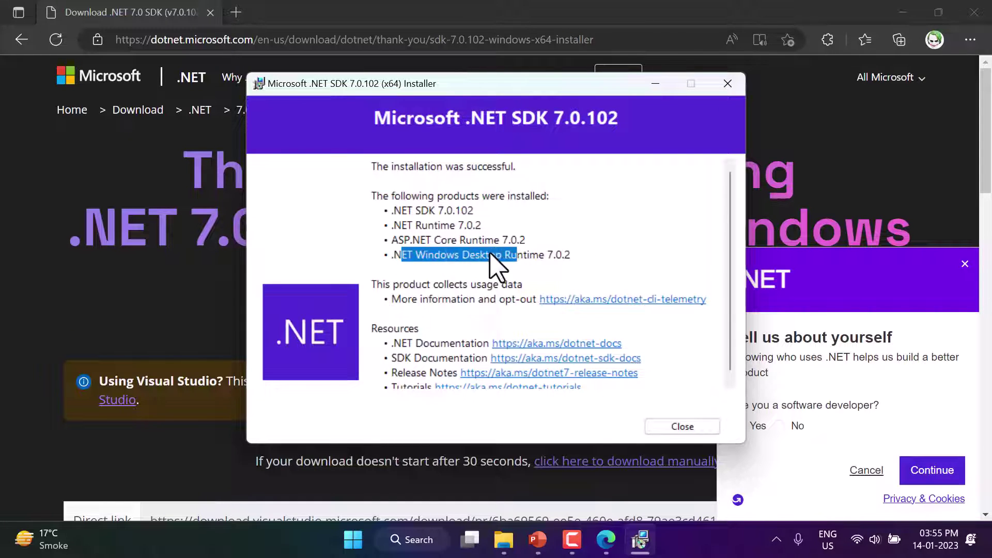
# Review the documentation, release notes and tutorial resources listed in the .NET SDK installer, and close the installer
pyautogui.click(490, 253)
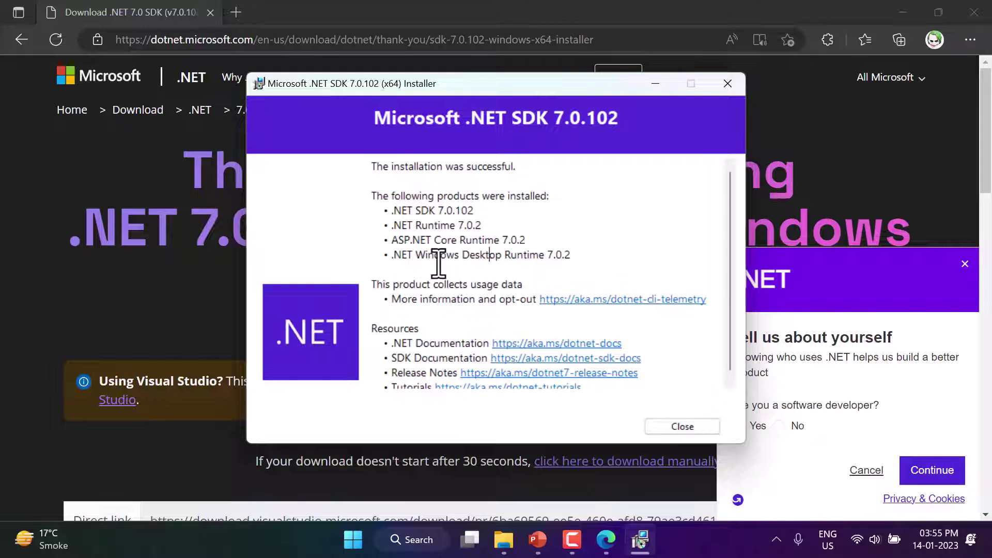
pyautogui.scroll(-1, 437, 260)
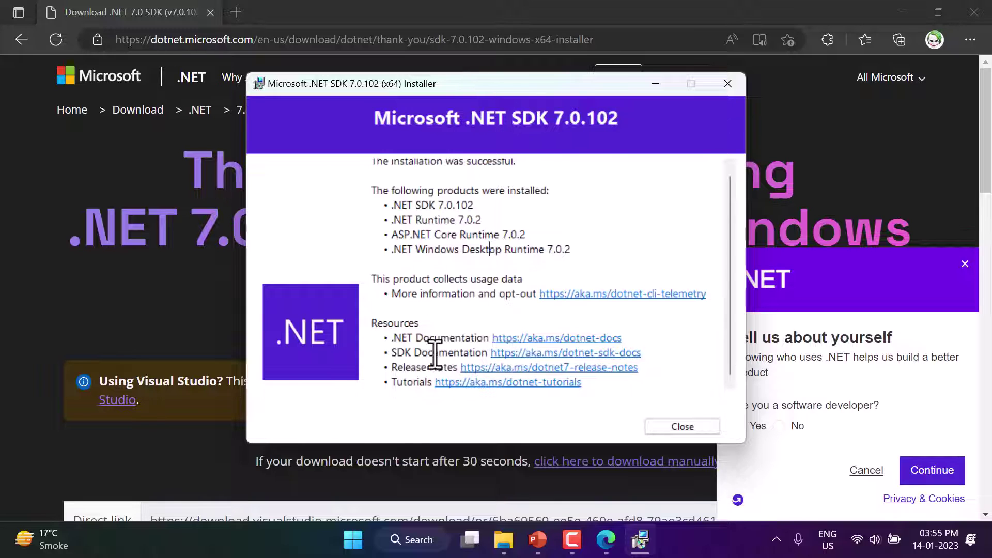
pyautogui.moveTo(405, 352)
pyautogui.mouseDown()
pyautogui.moveTo(439, 352)
pyautogui.moveTo(405, 368)
pyautogui.mouseUp()
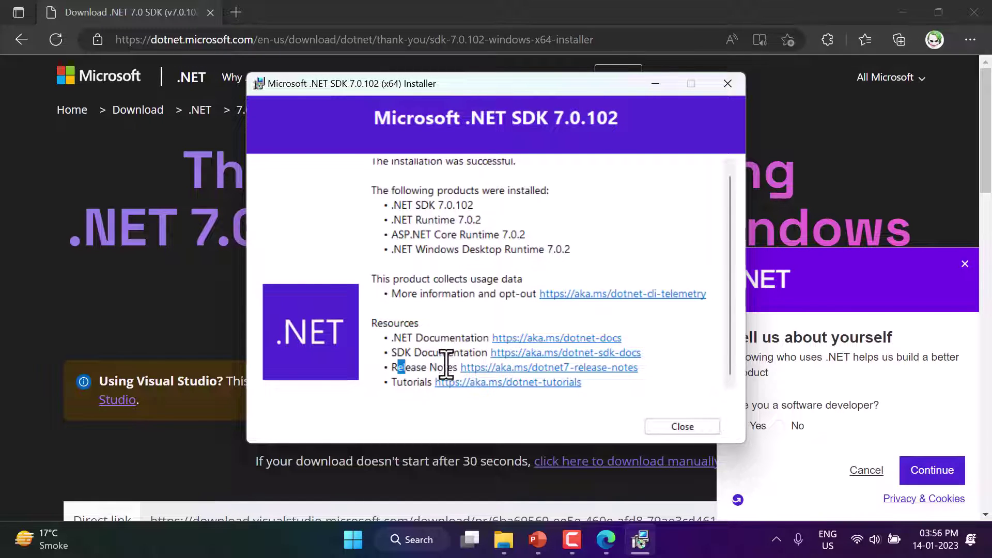
pyautogui.click(415, 381)
pyautogui.scroll(1, 480, 344)
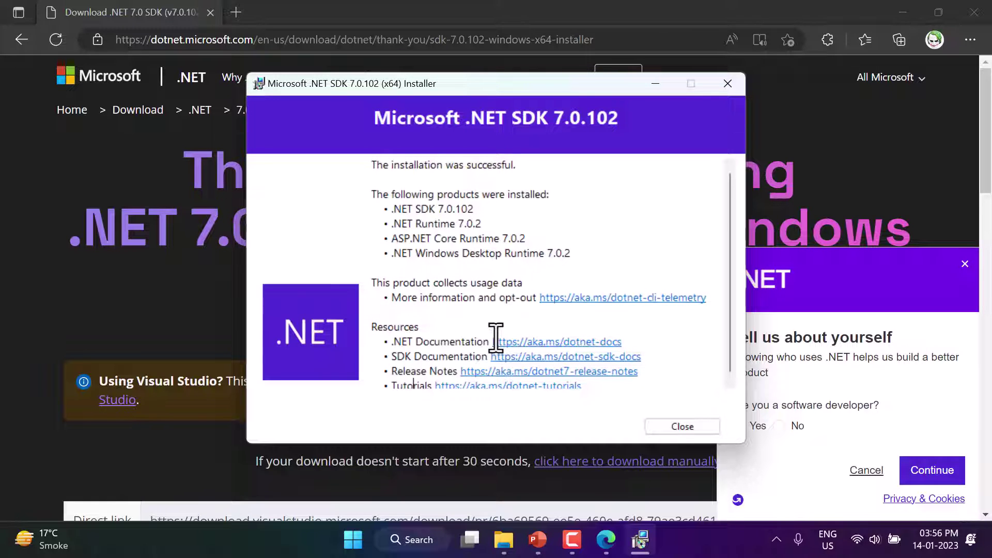
pyautogui.click(682, 427)
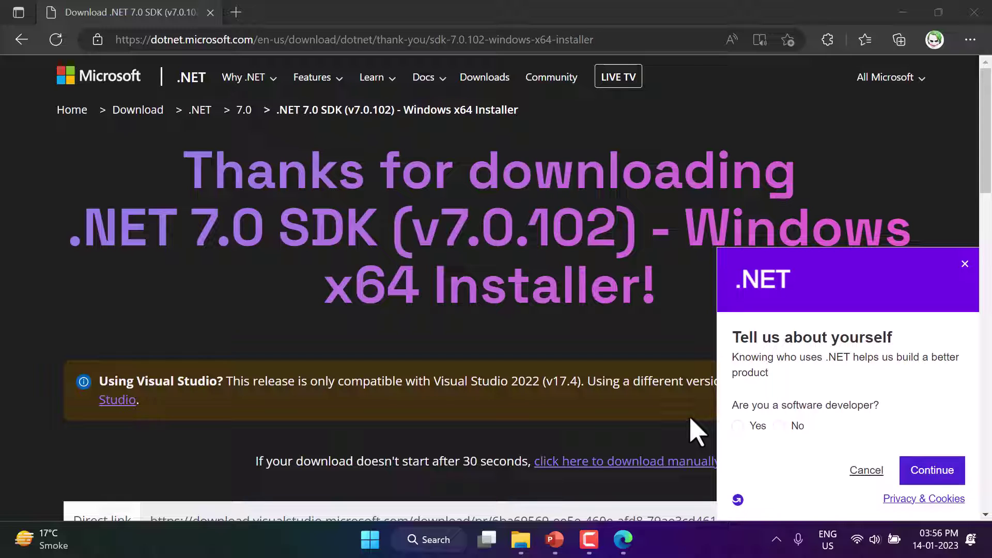
# Open Windows Terminal and run the dotnet command to display its usage options
pyautogui.press('super')
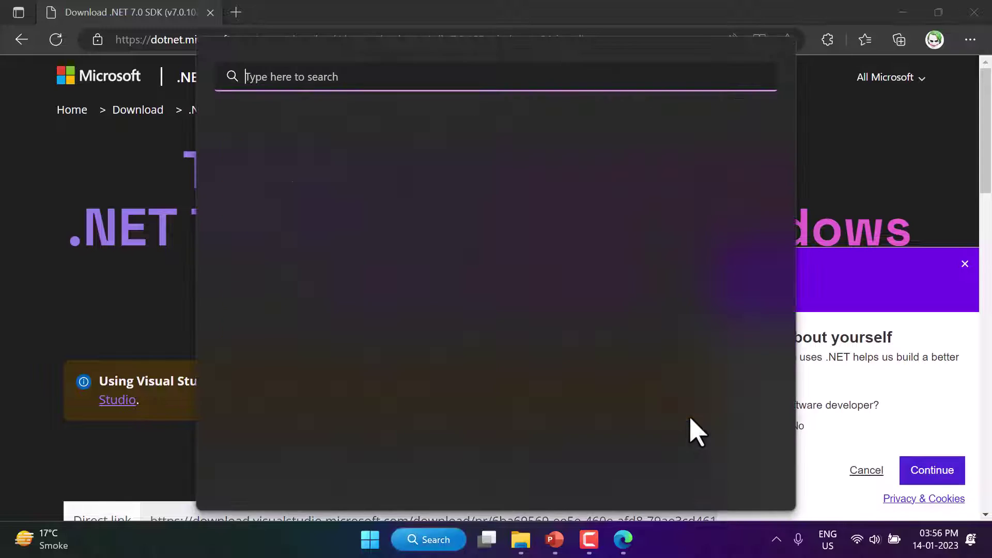
pyautogui.write('terminal')
pyautogui.press('Return')
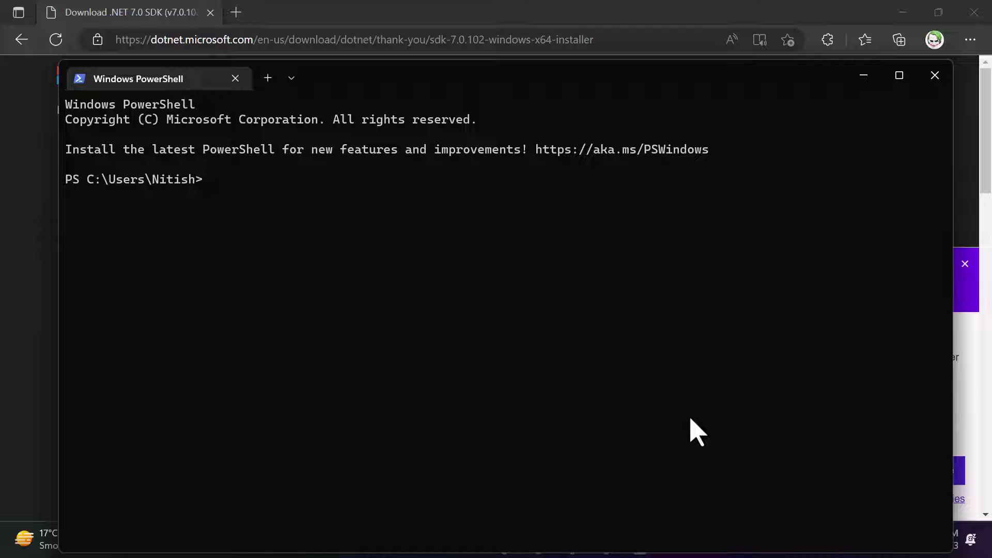
pyautogui.write('dotnet')
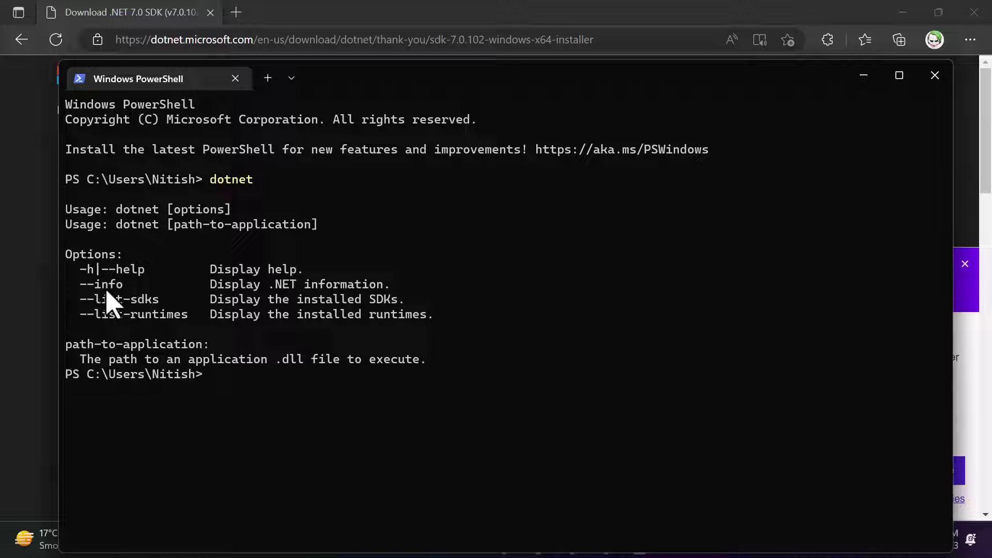
# Run dotnet --info in a maximized terminal window and examine the installed SDKs, runtimes and host details
pyautogui.write('dotnet --info')
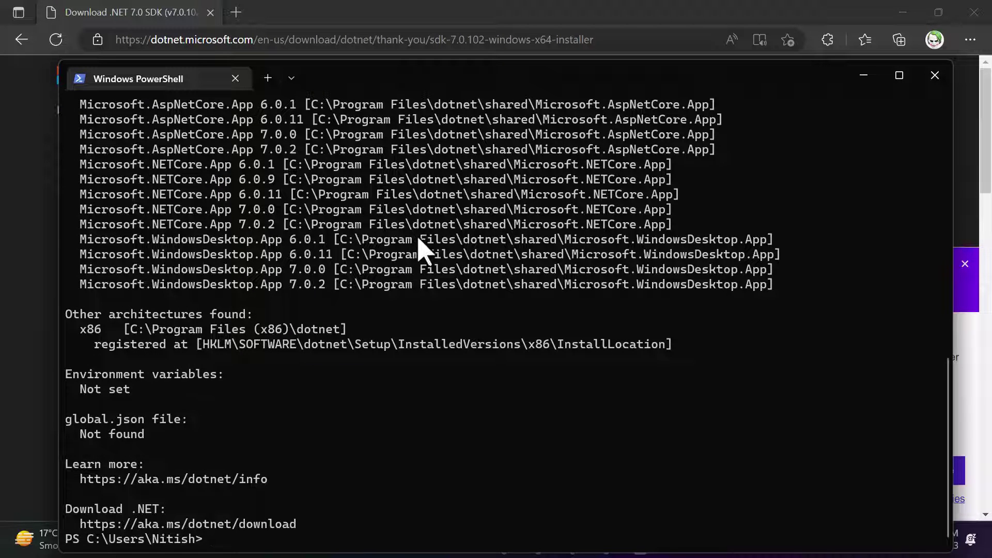
pyautogui.click(899, 75)
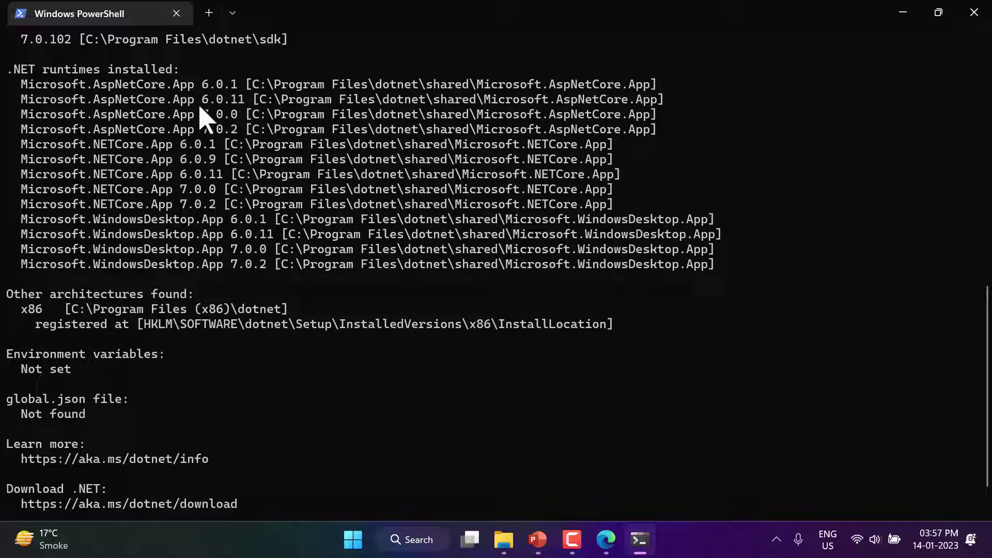
pyautogui.scroll(1, 194, 215)
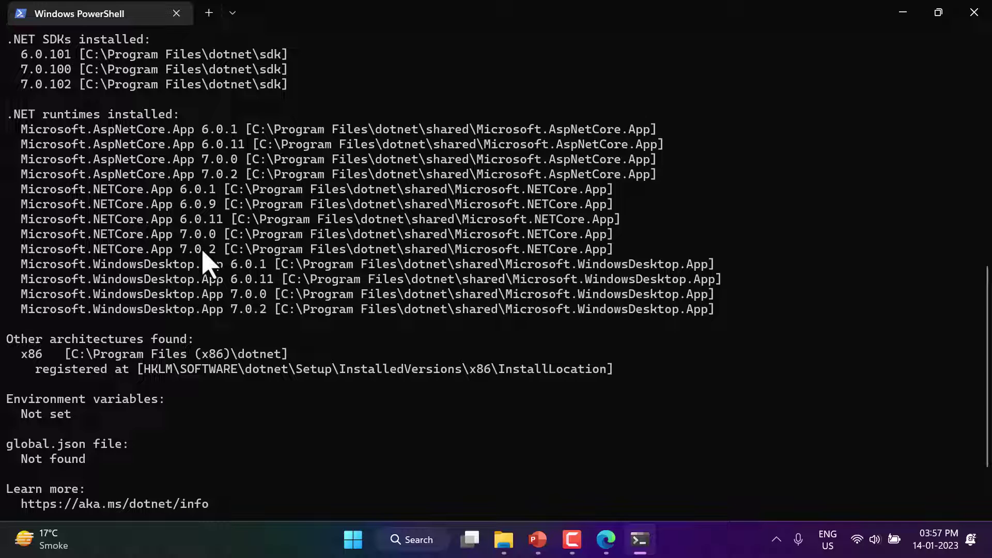
pyautogui.scroll(3, 204, 253)
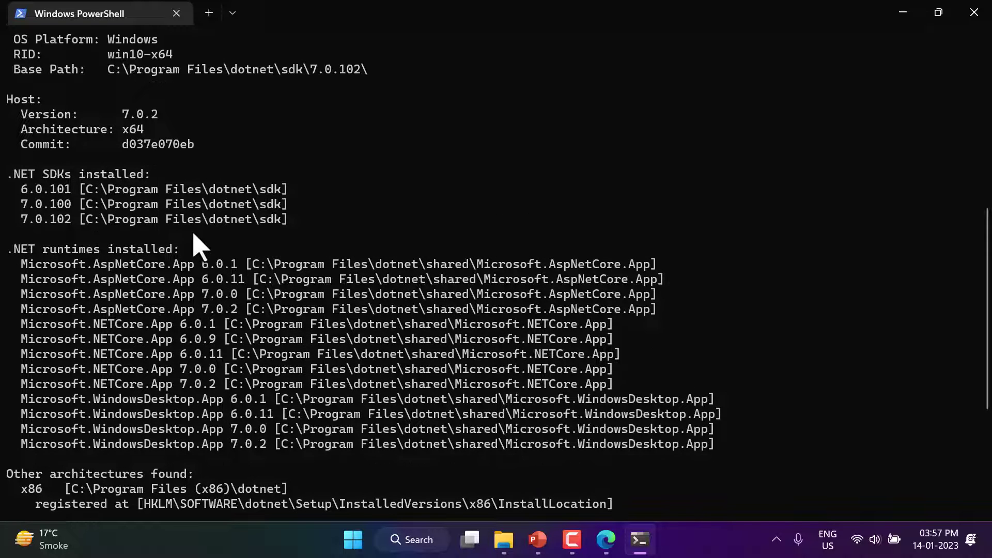
pyautogui.scroll(7, 154, 182)
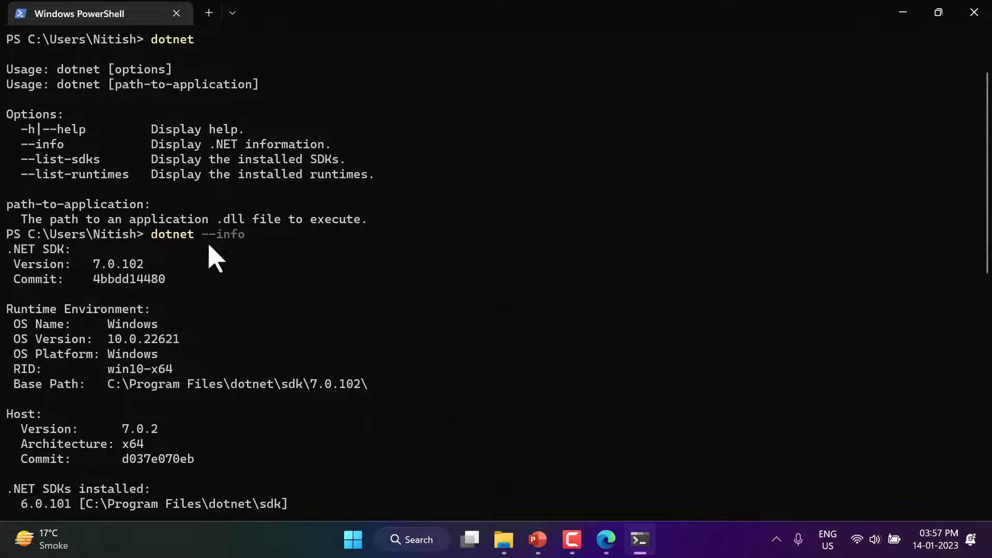
# Run dotnet --list-sdks to list only the installed .NET SDKs
pyautogui.scroll(-10, 269, 289)
pyautogui.write('dotn')
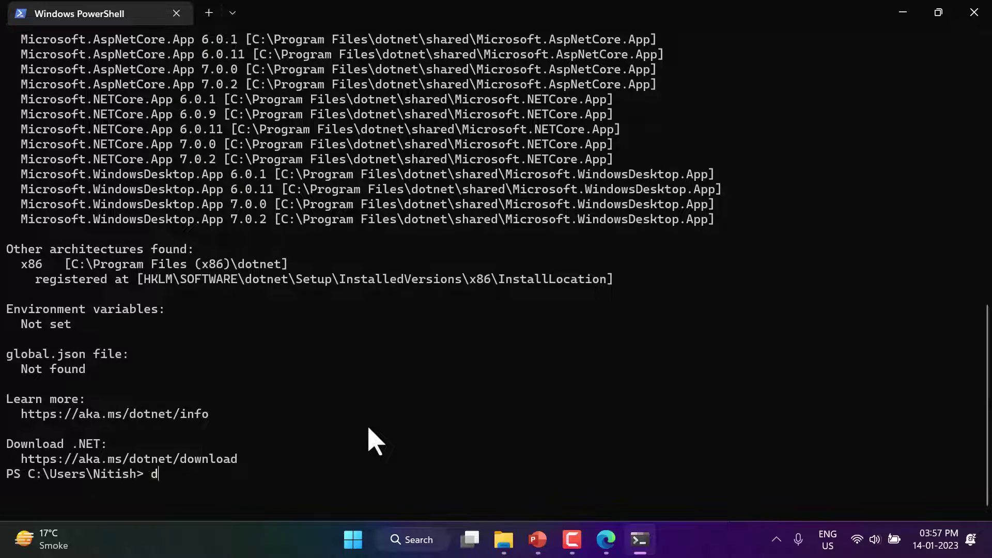
pyautogui.write('et --list-sdks')
pyautogui.press('Return')
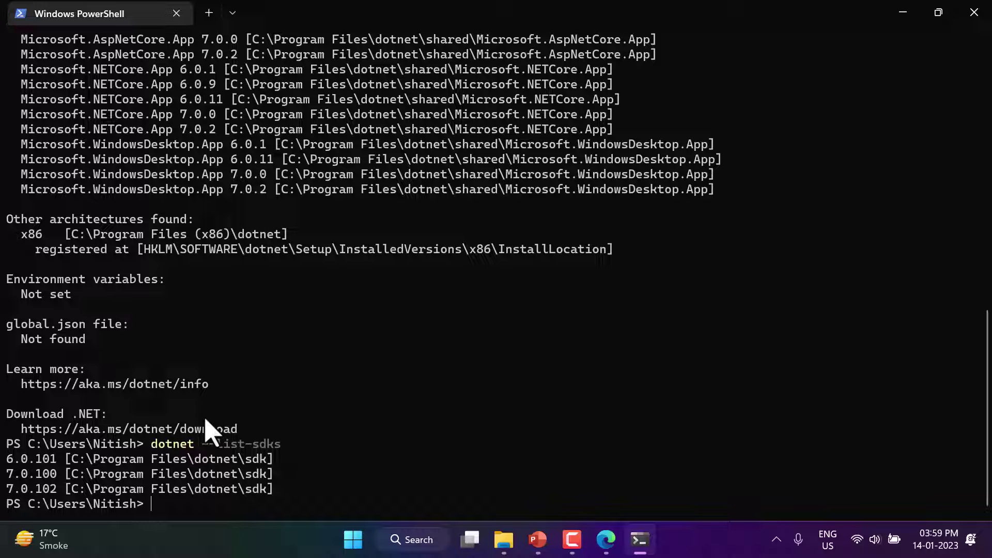
# Switch to Edge, search Google for "visual studio" and open the official Visual Studio site at its product family section
pyautogui.click(606, 539)
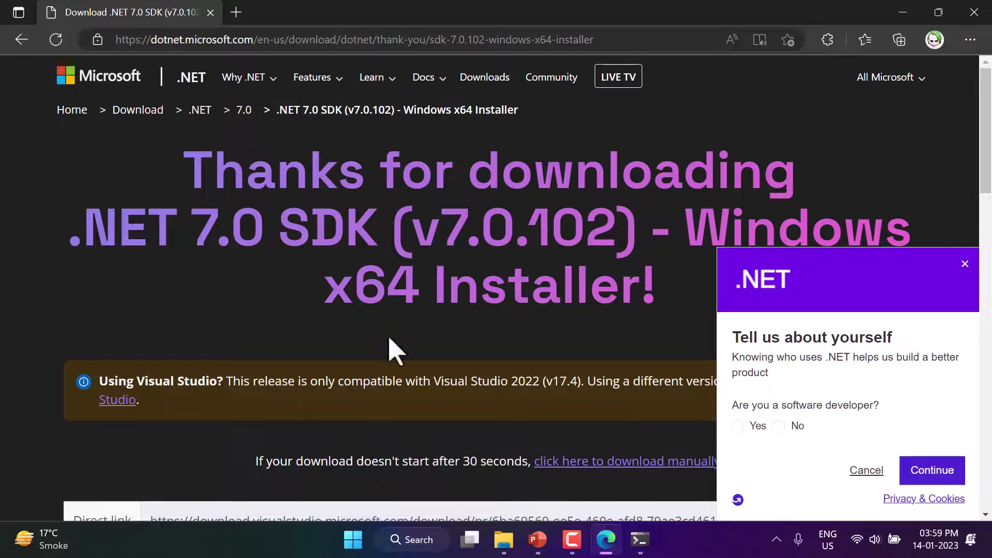
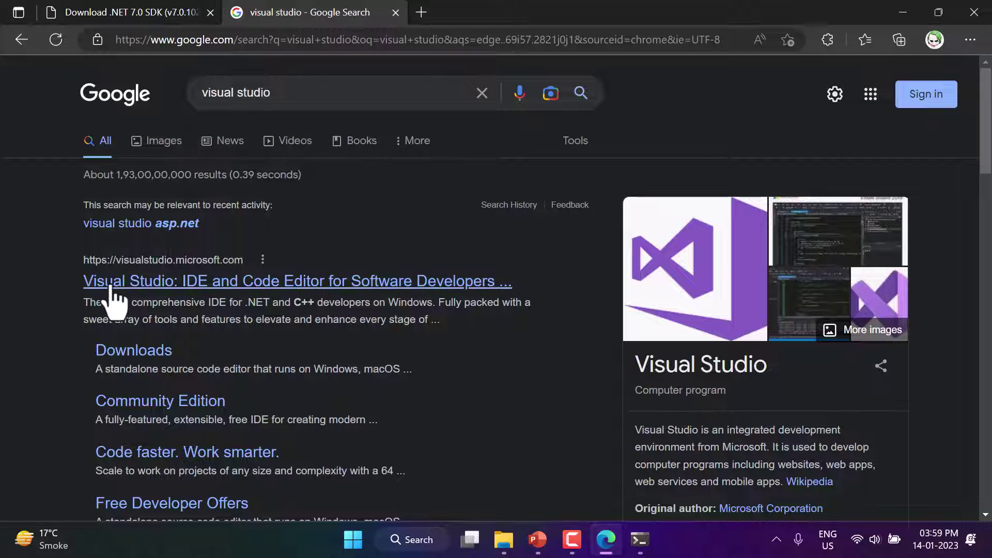
pyautogui.click(188, 280)
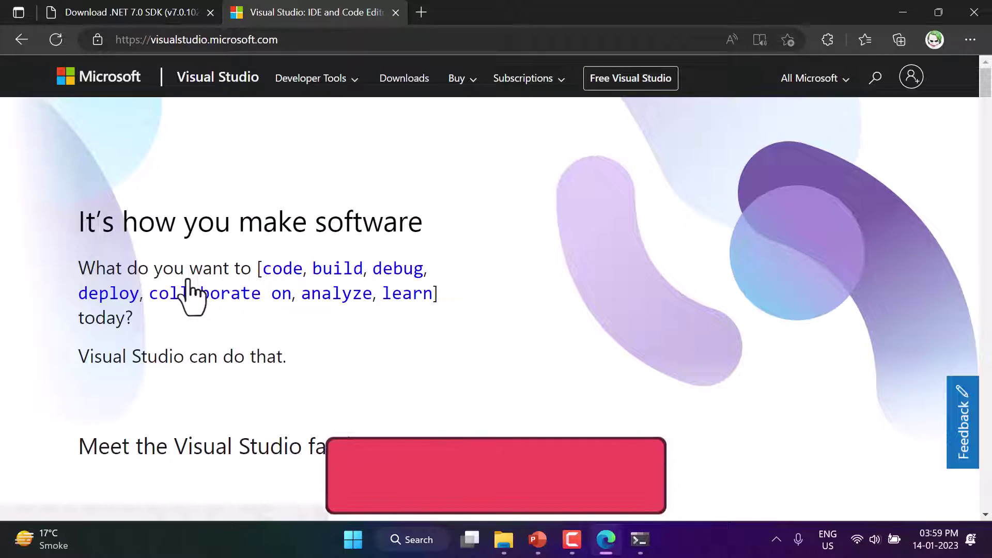
pyautogui.scroll(-1, 191, 280)
pyautogui.scroll(-8, 191, 280)
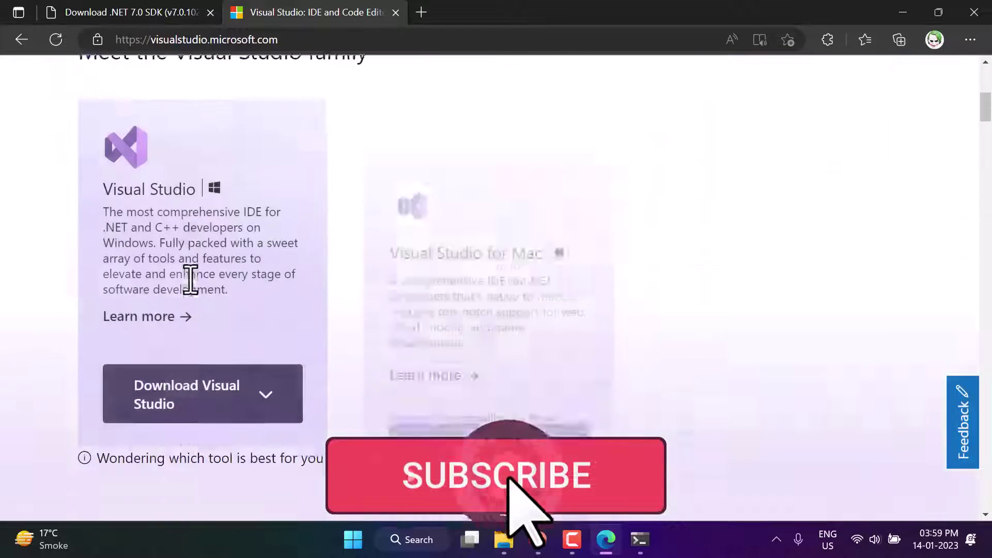
pyautogui.scroll(3, 31, 295)
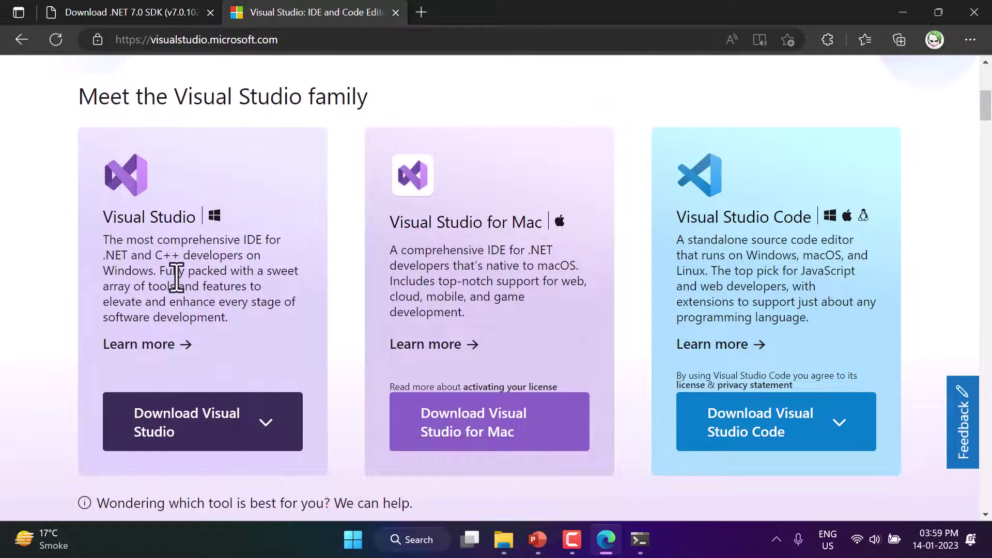
# Compare the descriptions and supported platforms of Visual Studio, Visual Studio for Mac and Visual Studio Code
pyautogui.doubleClick(466, 265)
pyautogui.click(713, 247)
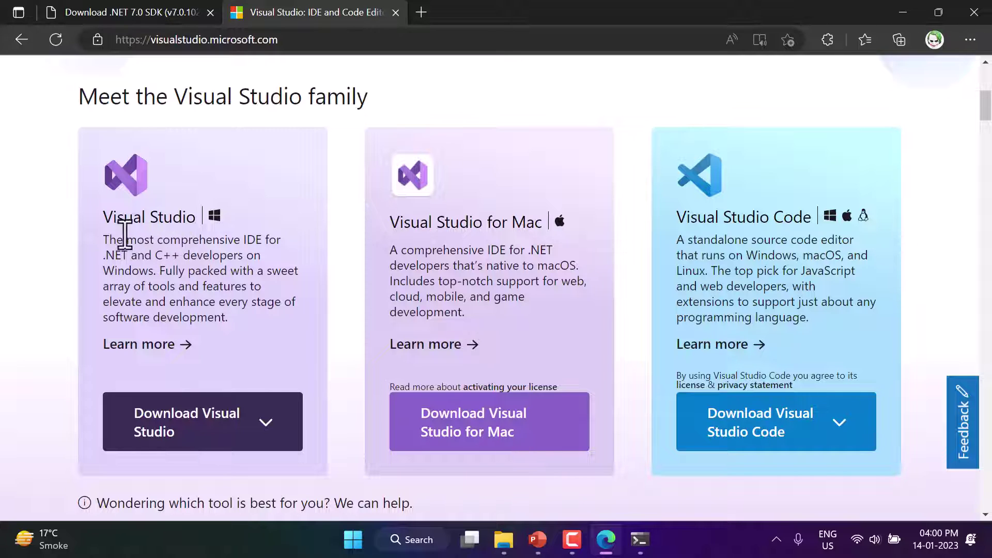
pyautogui.moveTo(105, 217); pyautogui.dragTo(182, 221)
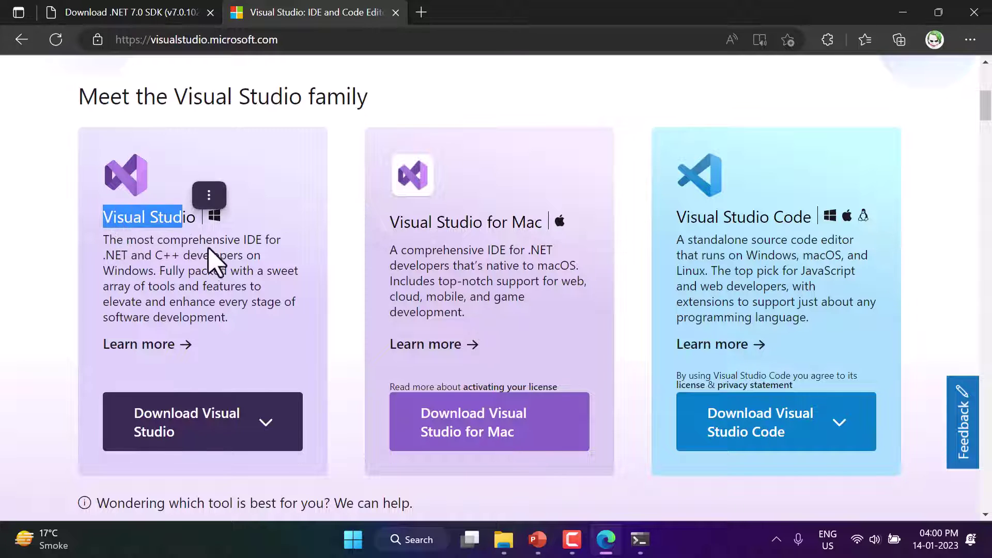
pyautogui.click(217, 264)
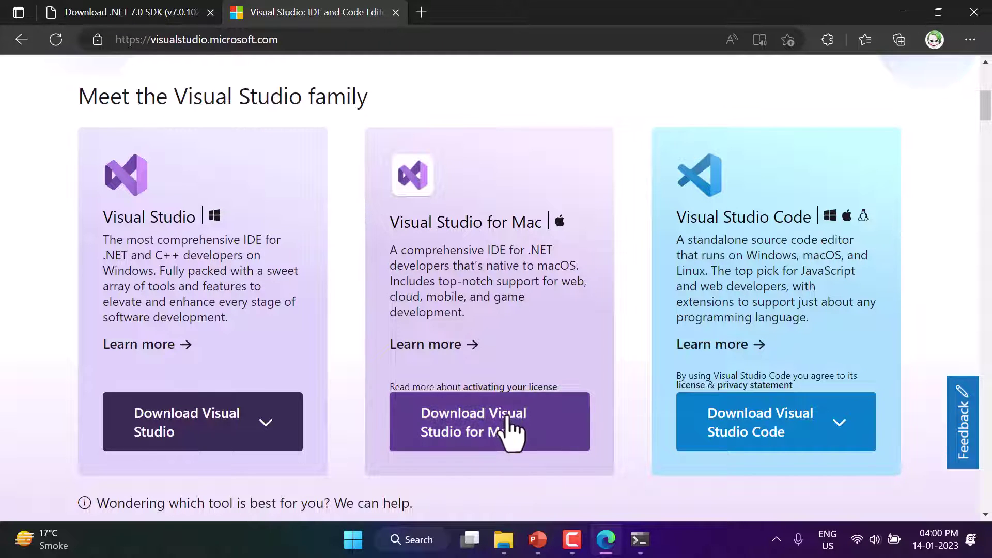
# Download Visual Studio Professional 2022 for Windows, run the setup file and continue to the installer's workload selection
pyautogui.scroll(-2, 225, 310)
pyautogui.click(268, 357)
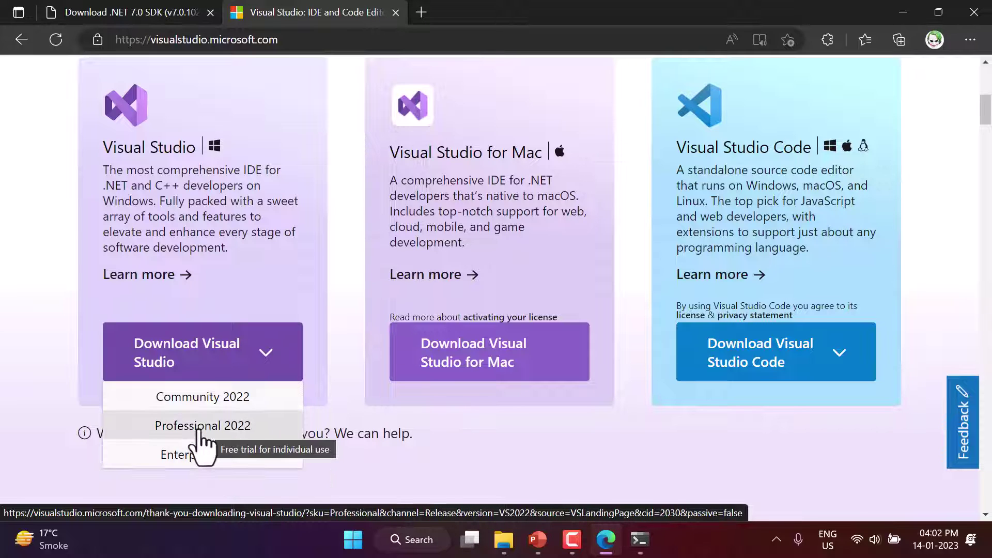
pyautogui.click(200, 434)
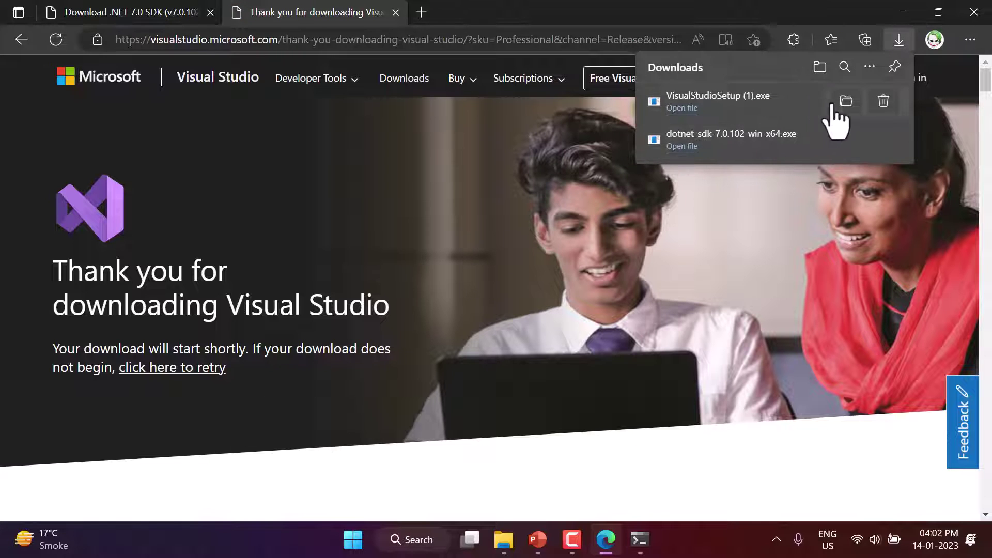
pyautogui.click(682, 108)
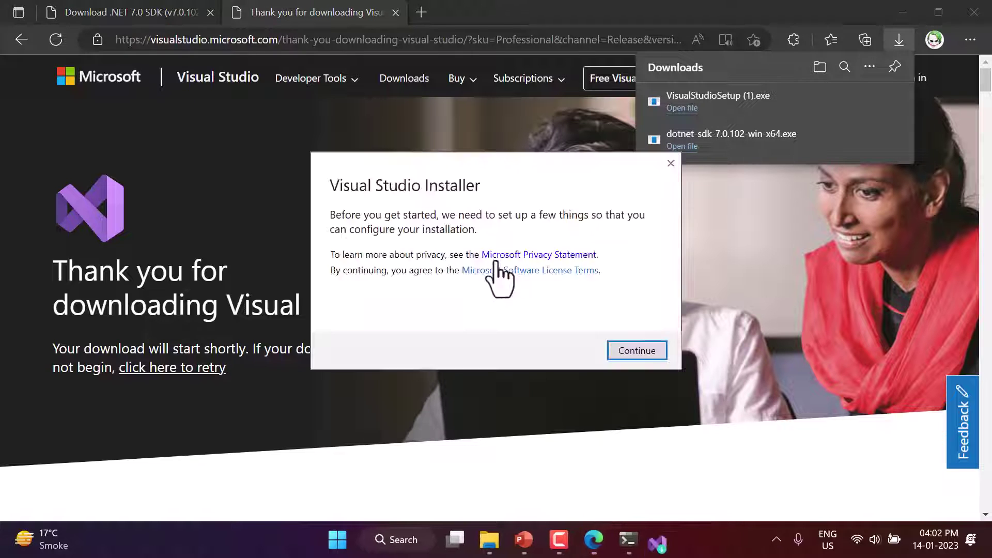
pyautogui.click(637, 351)
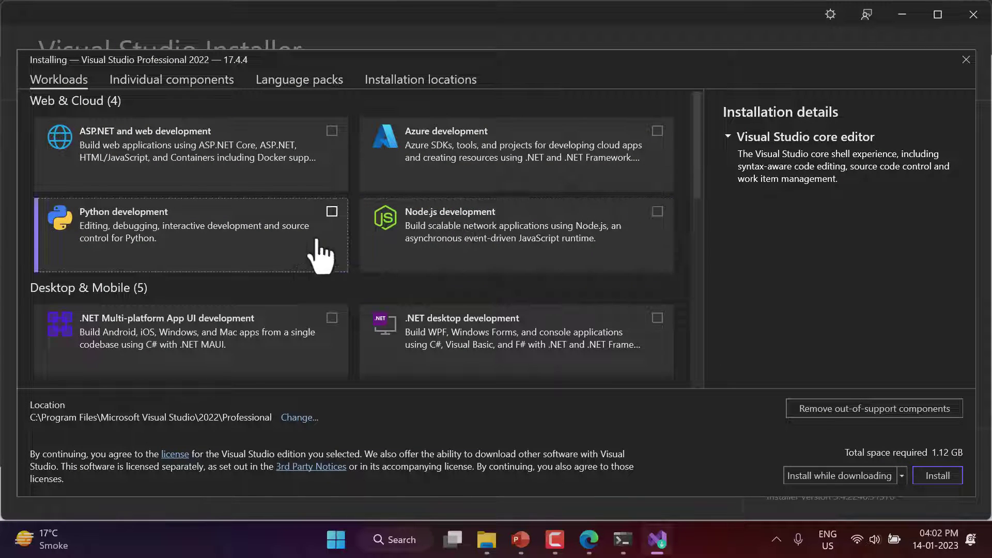
# Review the available workloads and select ASP.NET and web development and .NET Multi-platform App UI development for installation
pyautogui.scroll(-5, 279, 269)
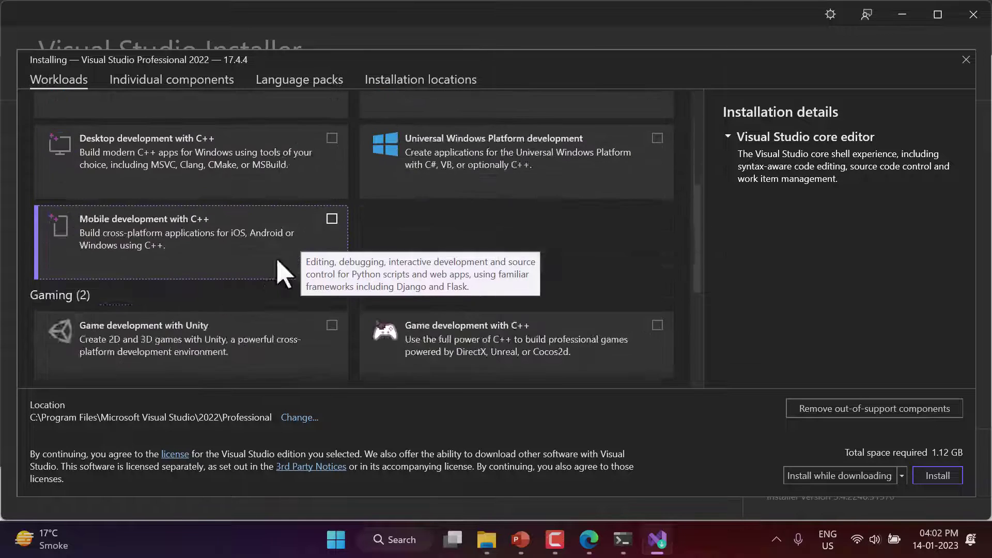
pyautogui.scroll(5, 282, 274)
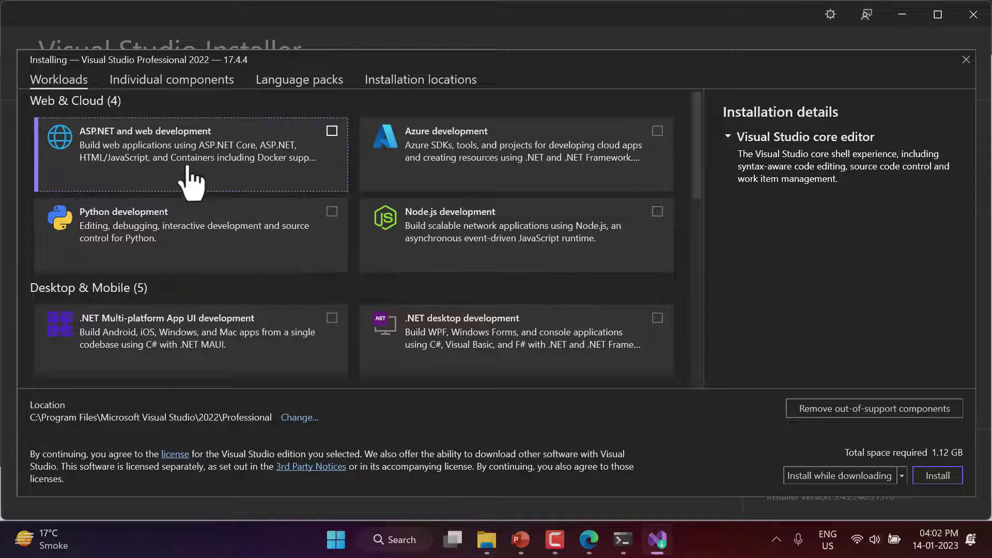
pyautogui.click(282, 156)
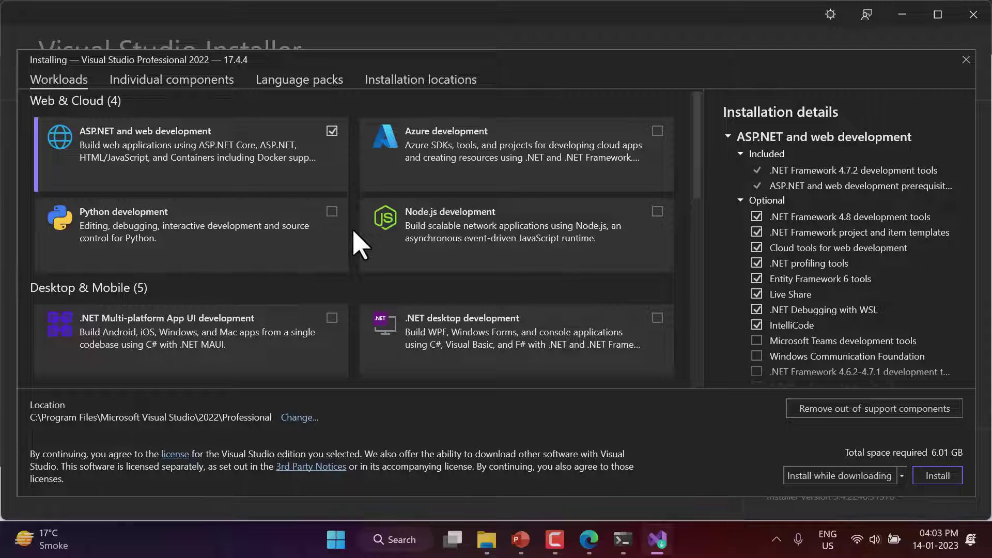
pyautogui.click(260, 220)
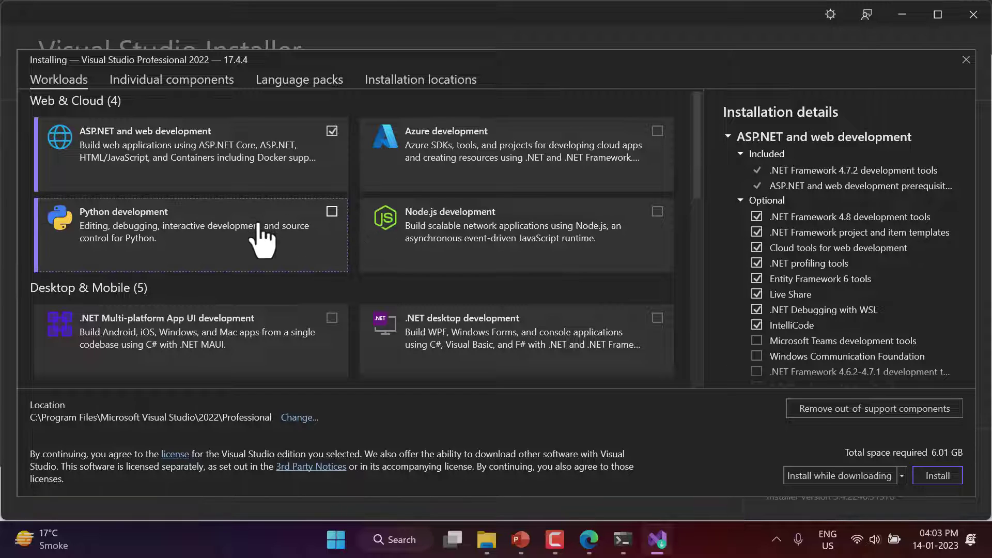
pyautogui.click(478, 238)
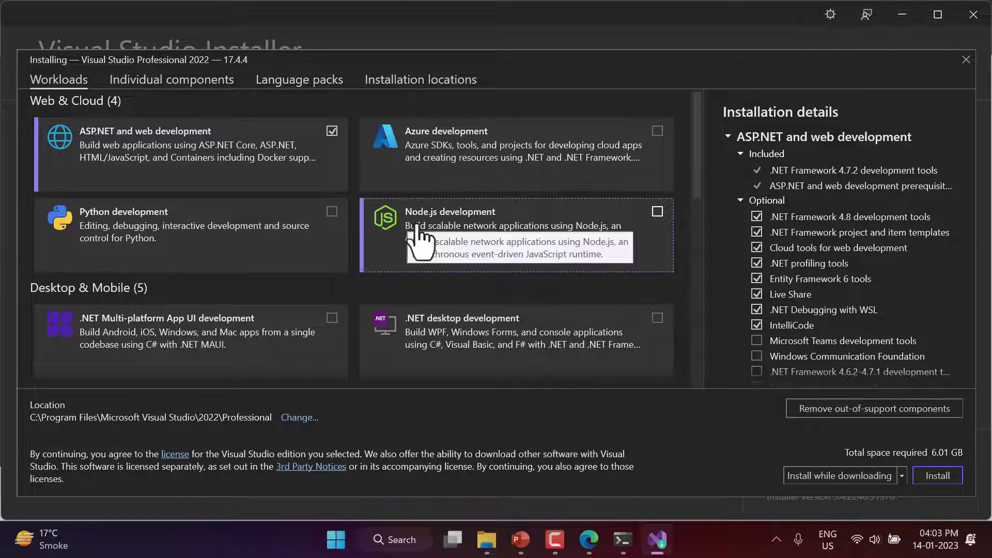
pyautogui.click(317, 270)
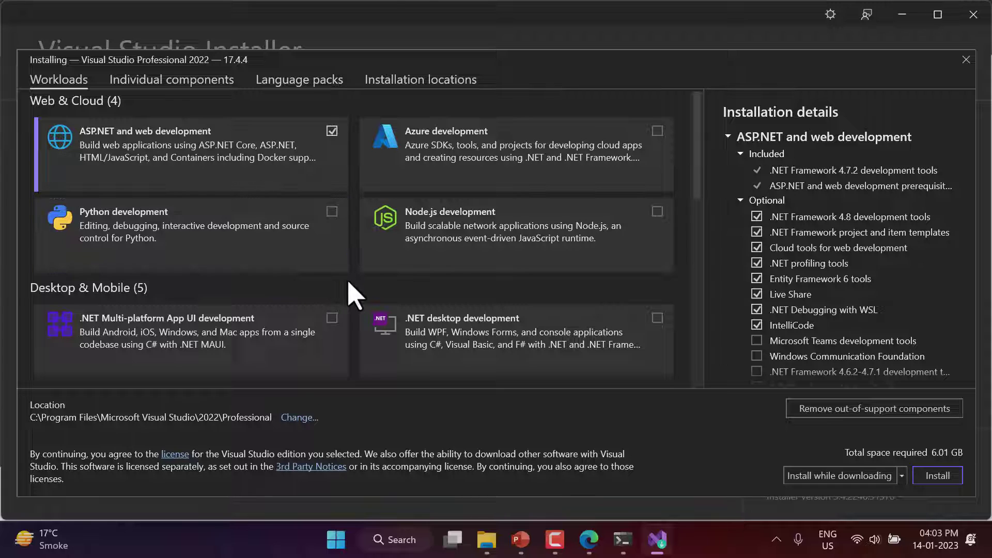
pyautogui.scroll(-1, 355, 297)
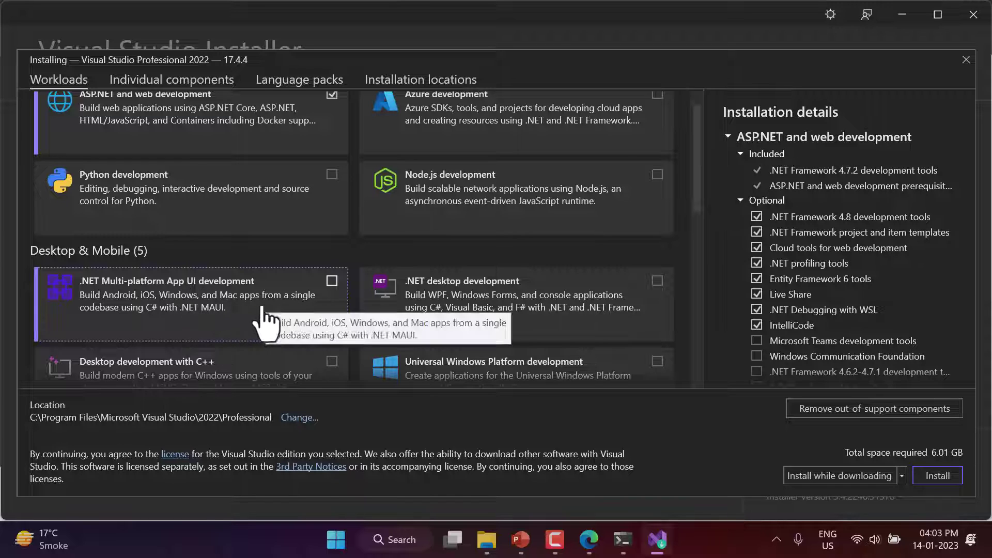
pyautogui.click(222, 331)
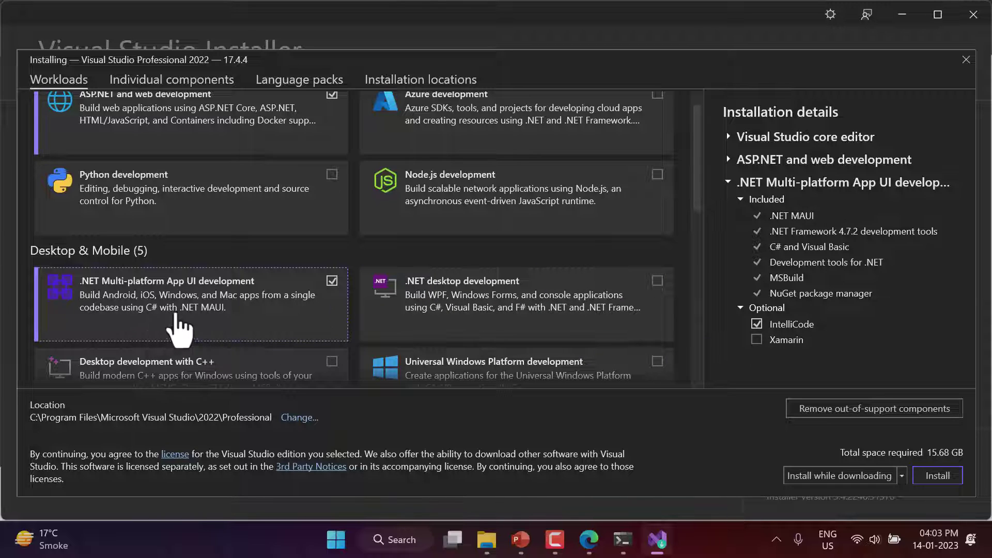
# Add the Data storage and processing workload to the selection, and close the Visual Studio Installer without installing
pyautogui.scroll(-5, 251, 313)
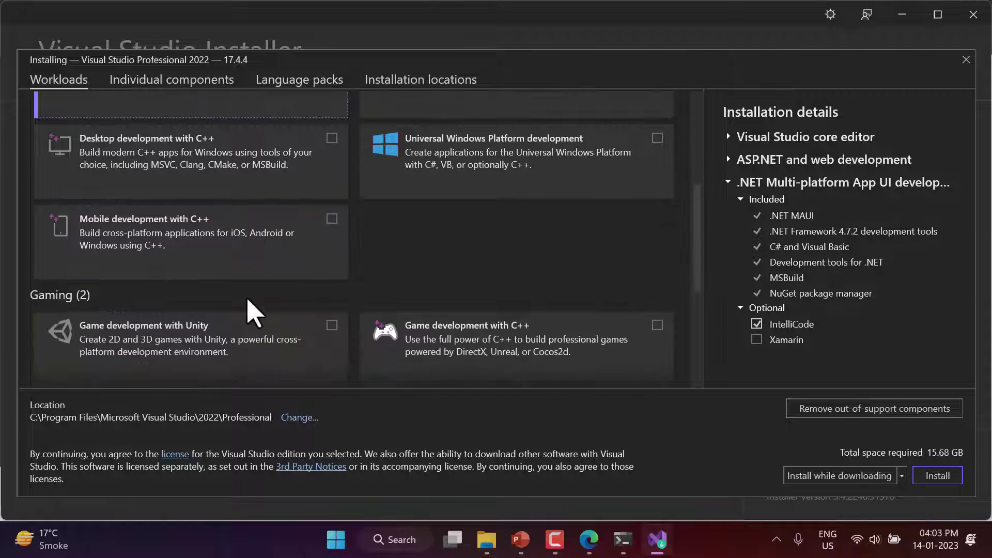
pyautogui.scroll(-2, 250, 312)
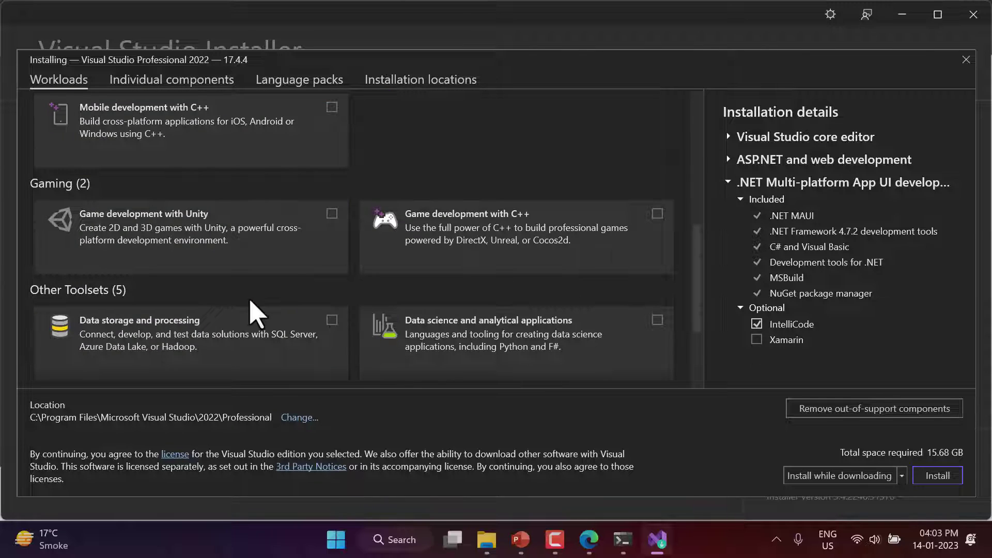
pyautogui.scroll(-1, 251, 315)
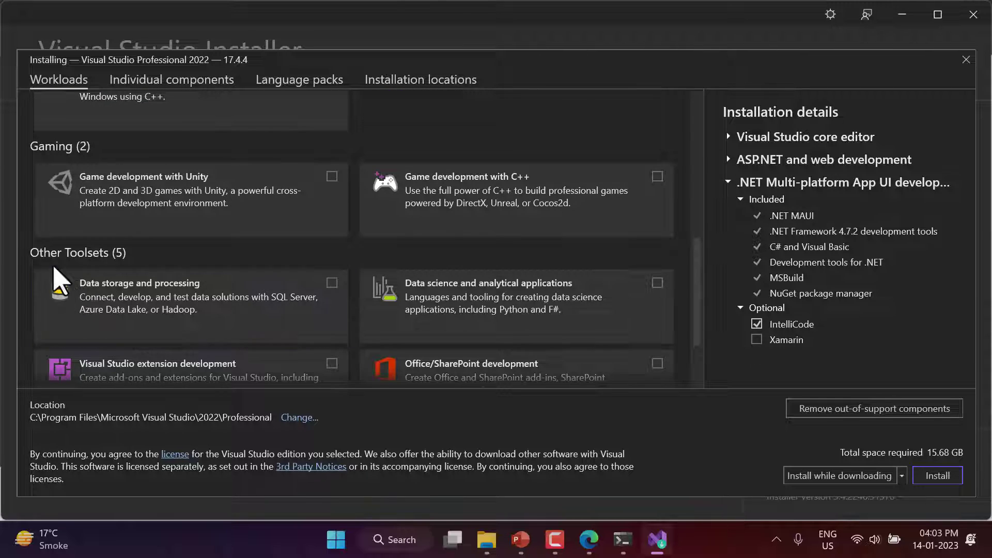
pyautogui.click(252, 312)
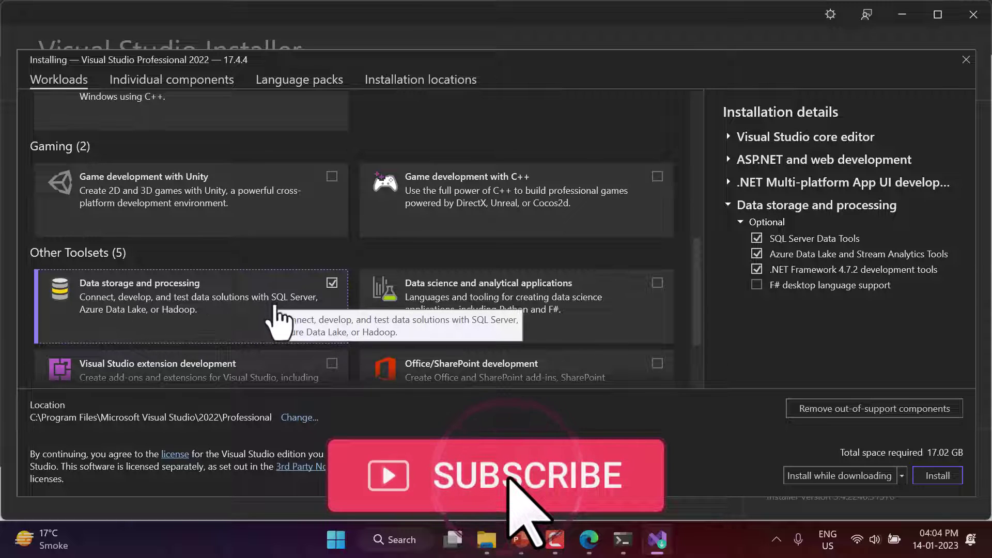
pyautogui.scroll(-4, 280, 320)
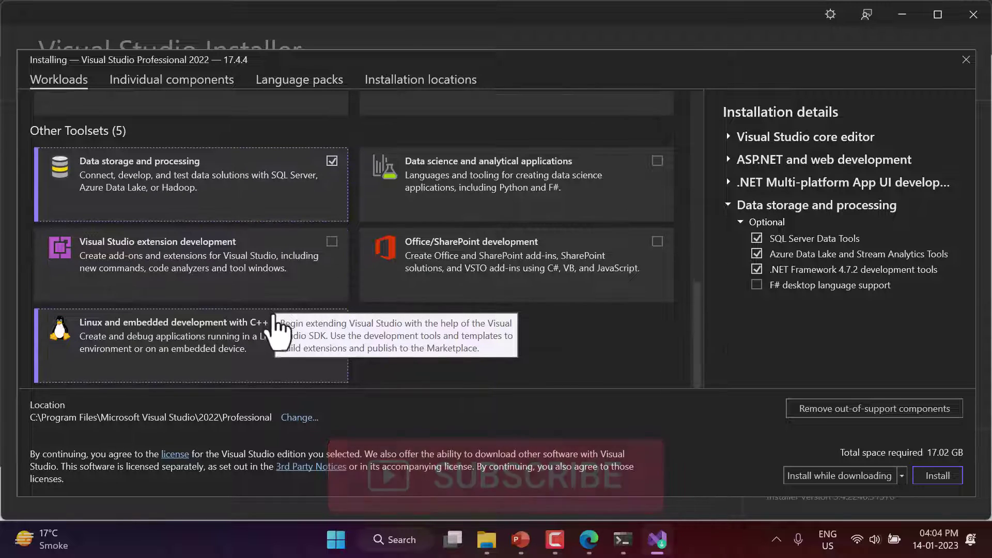
pyautogui.scroll(7, 279, 279)
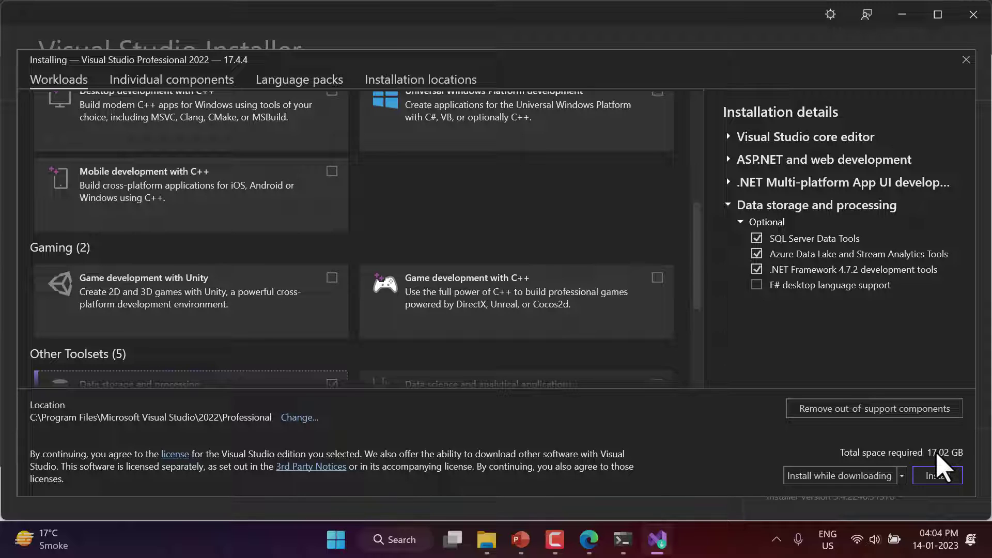
pyautogui.press('Escape')
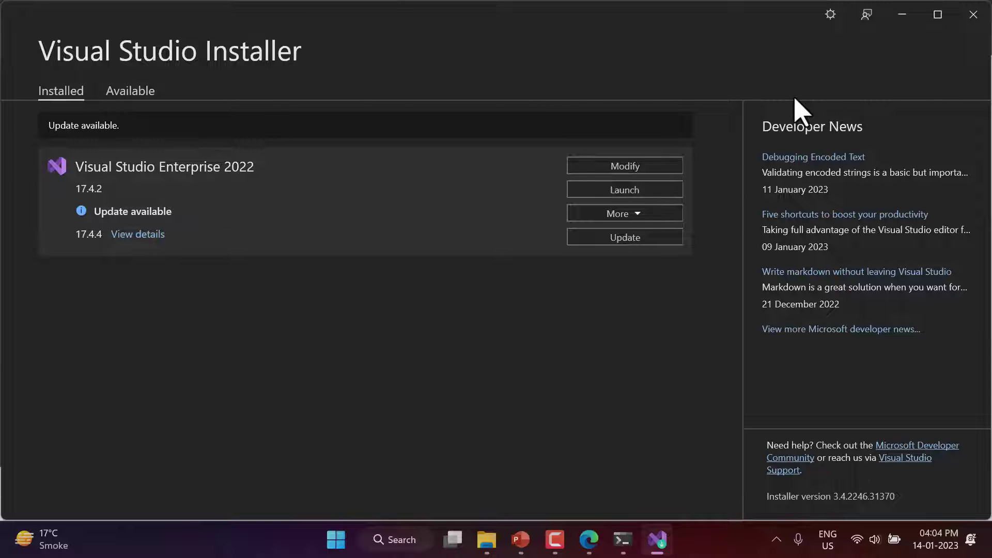
pyautogui.click(964, 24)
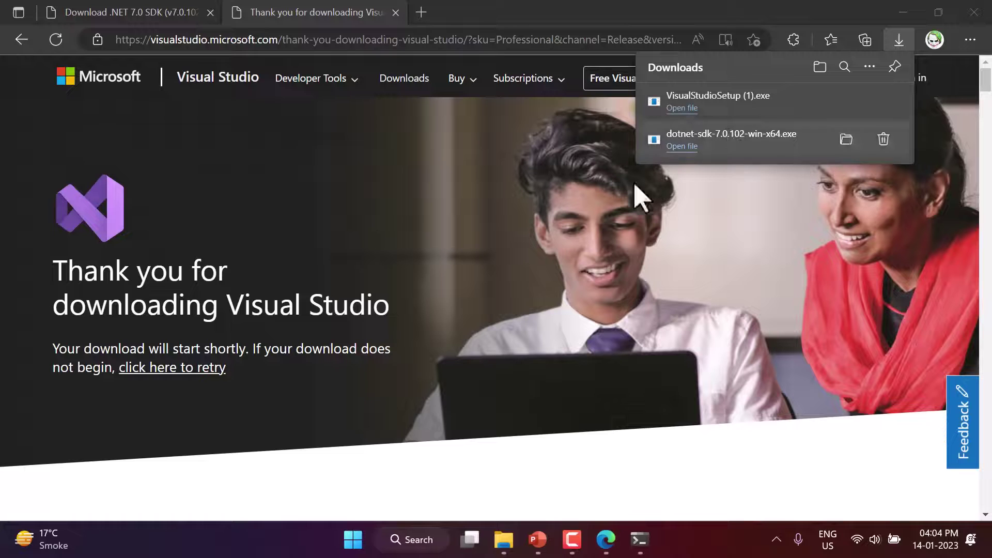
# Launch the already installed Visual Studio 2022 and continue to the main window without code
pyautogui.click(355, 540)
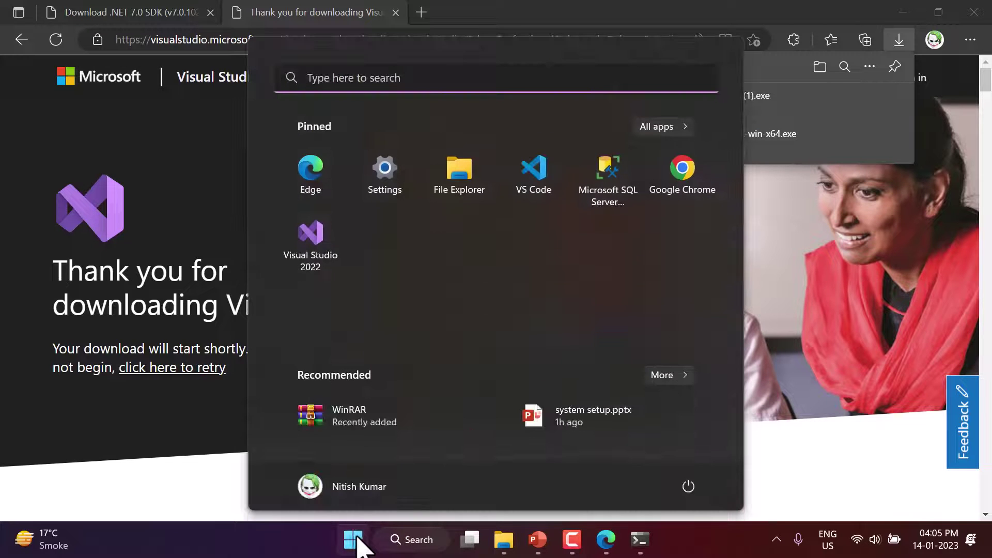
pyautogui.click(311, 243)
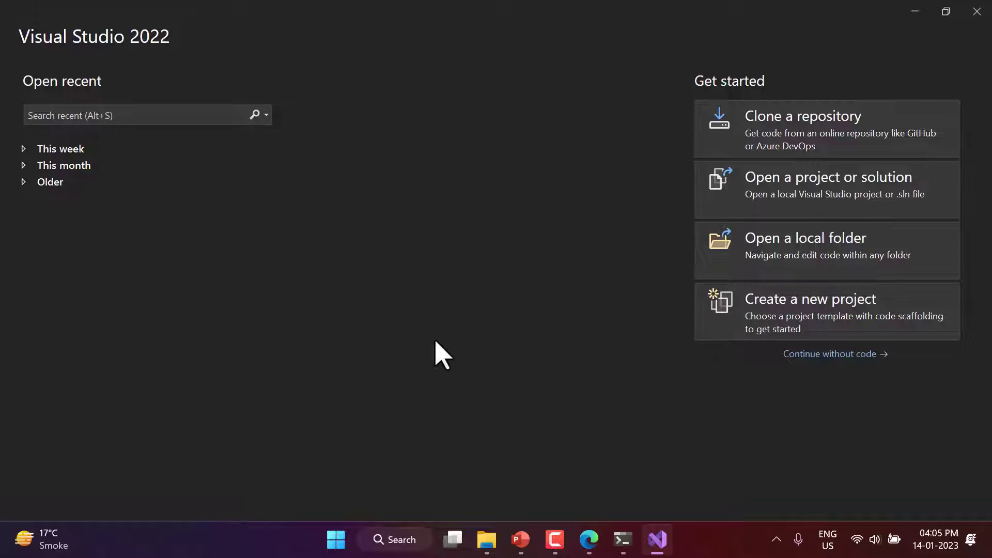
pyautogui.click(829, 356)
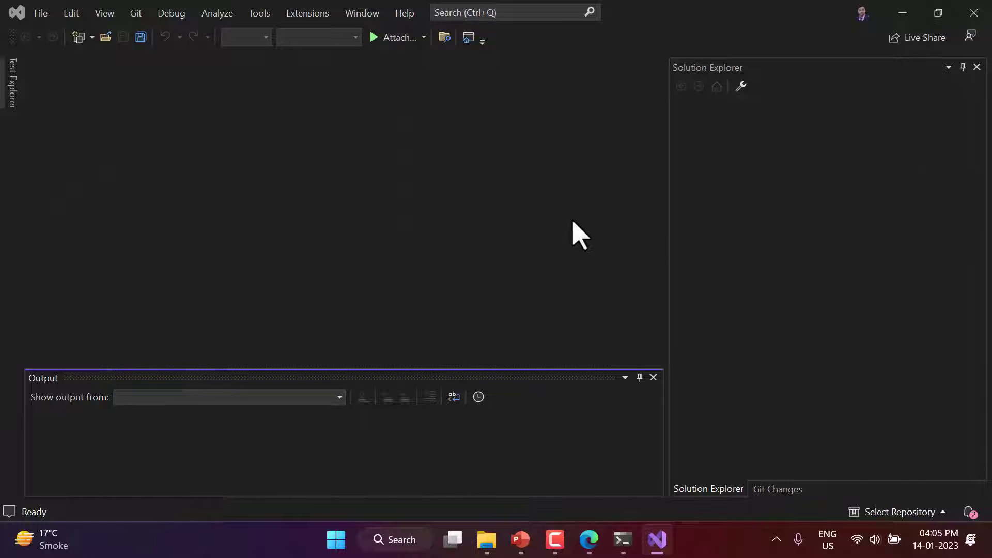
# Check the edition, bitness and version in the About Microsoft Visual Studio information, and close Visual Studio
pyautogui.click(413, 19)
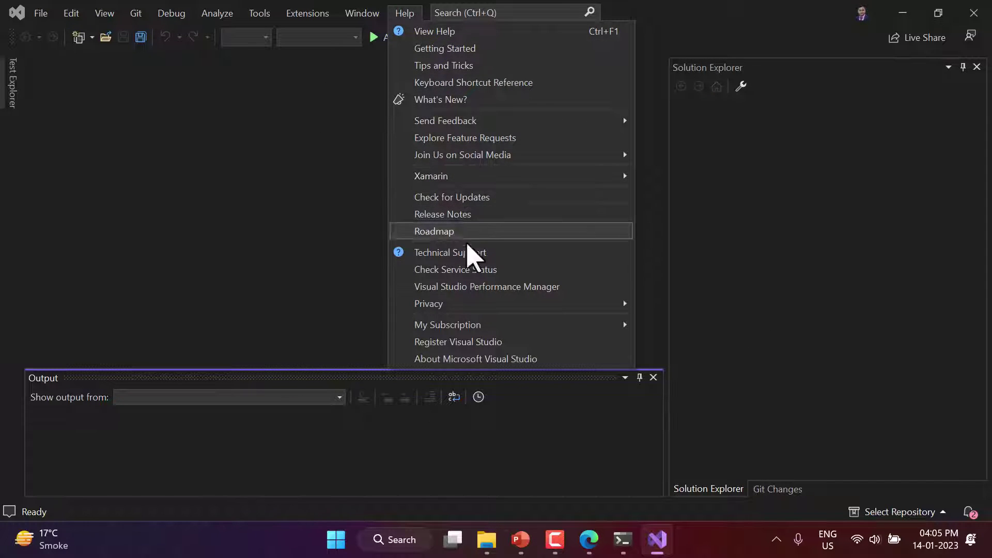
pyautogui.click(480, 360)
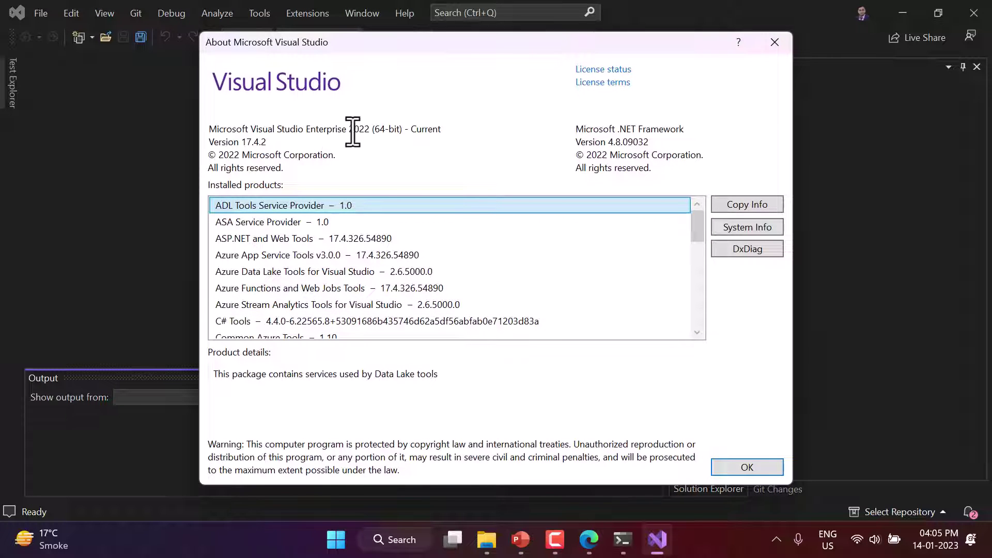
pyautogui.moveTo(374, 129); pyautogui.dragTo(386, 128)
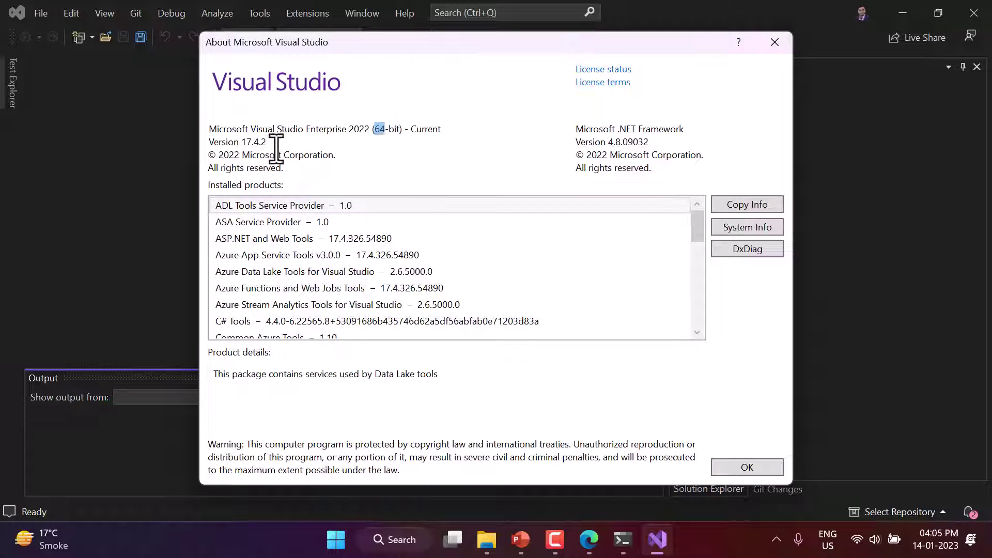
pyautogui.moveTo(241, 142); pyautogui.dragTo(274, 143)
pyautogui.click(356, 139)
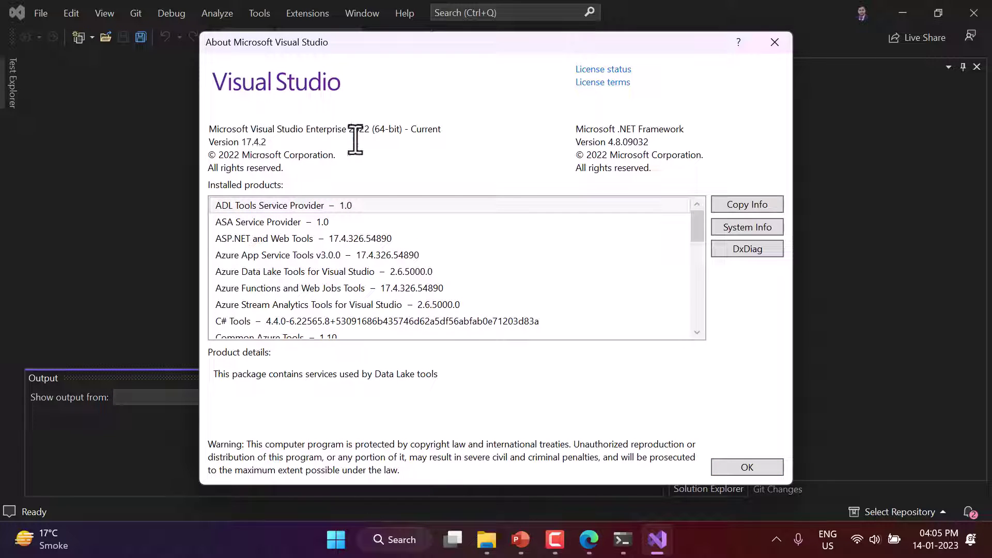
pyautogui.doubleClick(359, 129)
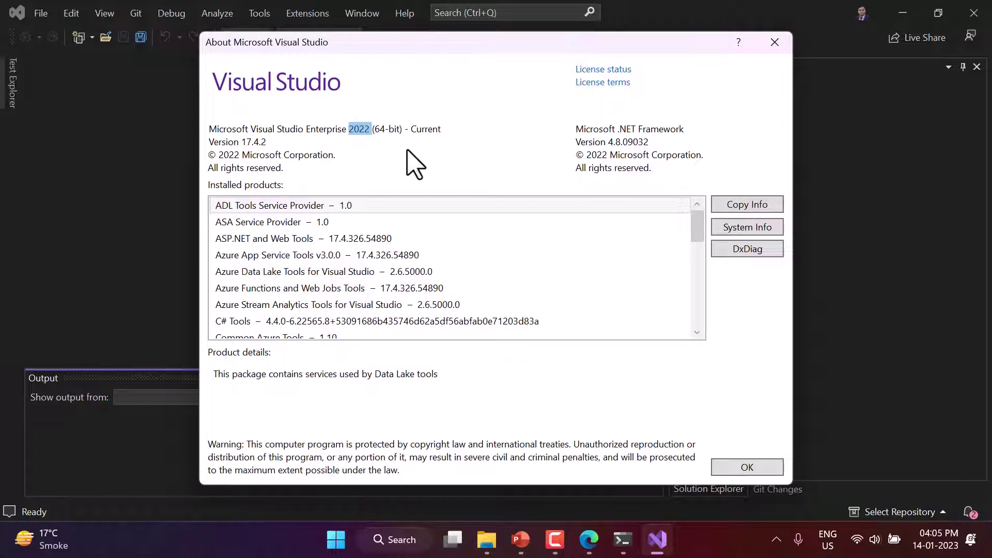
pyautogui.press('Escape')
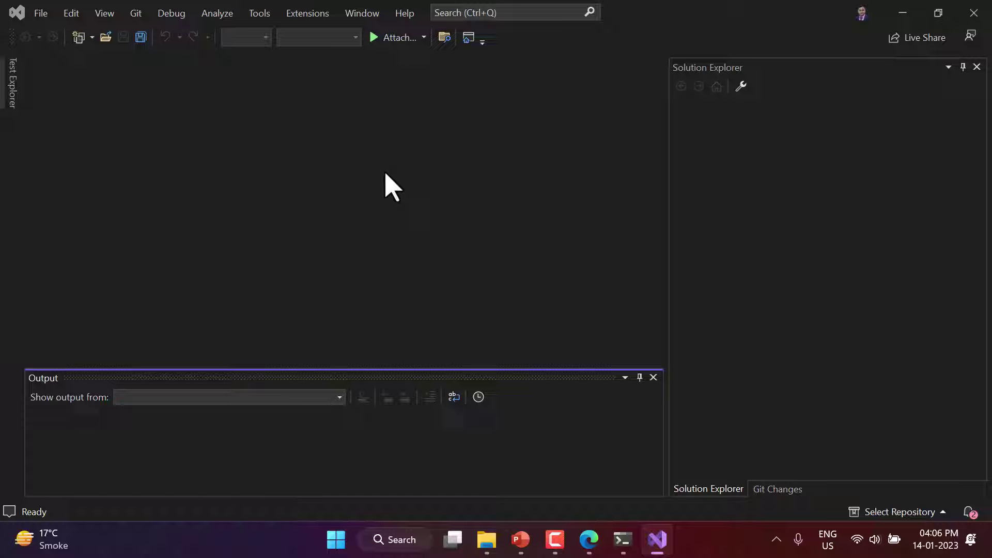
pyautogui.click(969, 20)
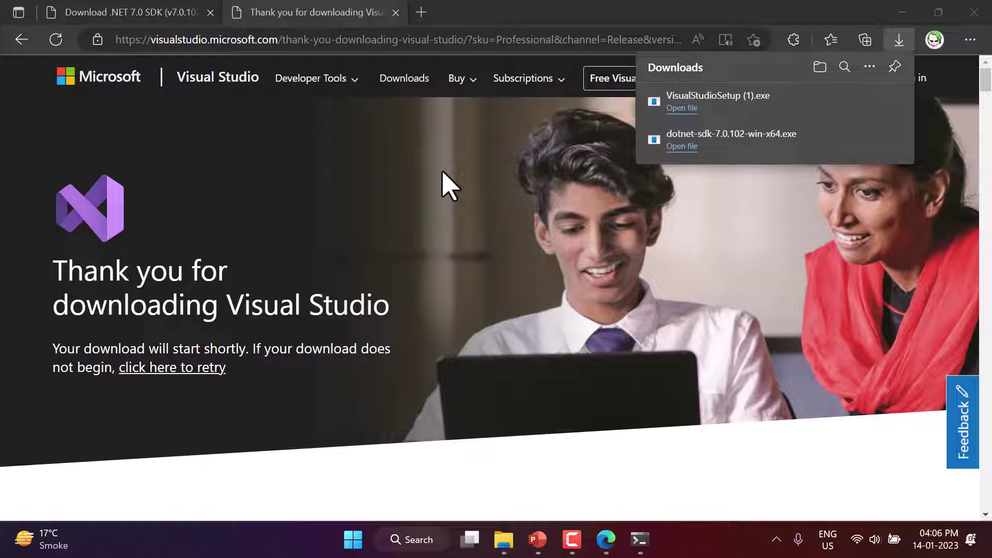
# Search Google for "visual studio code" in a new browser tab and open the official code.visualstudio.com site
pyautogui.click(421, 13)
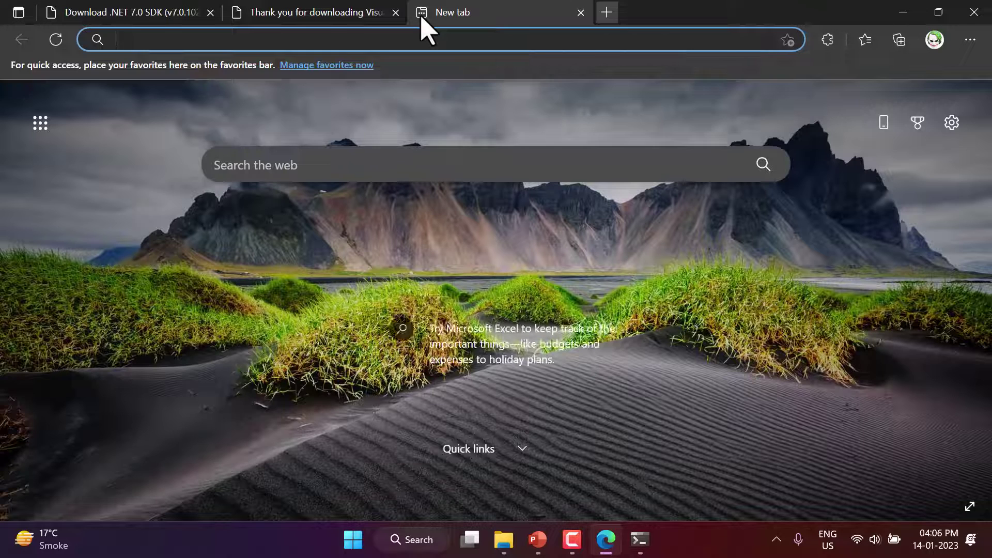
pyautogui.write('visual s')
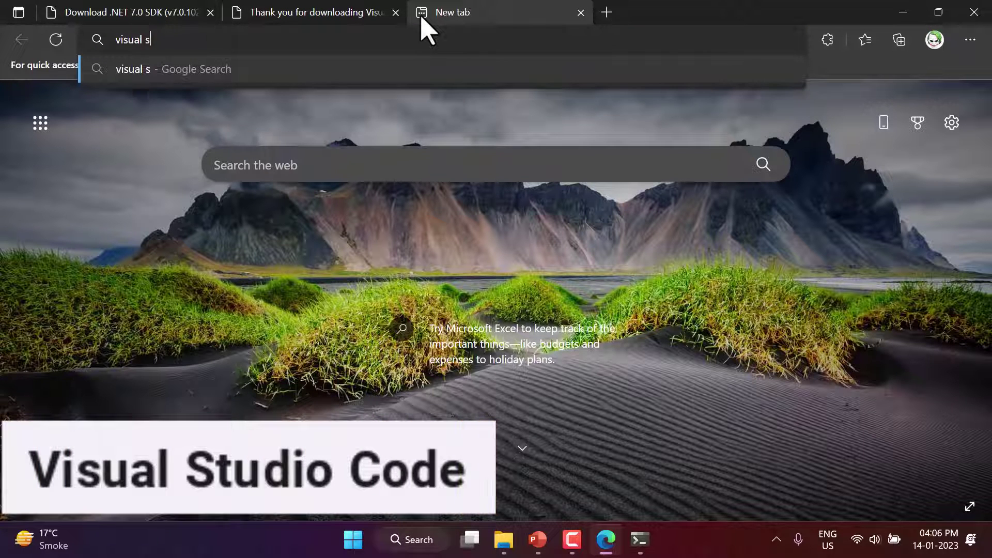
pyautogui.write('tudio code')
pyautogui.press('Return')
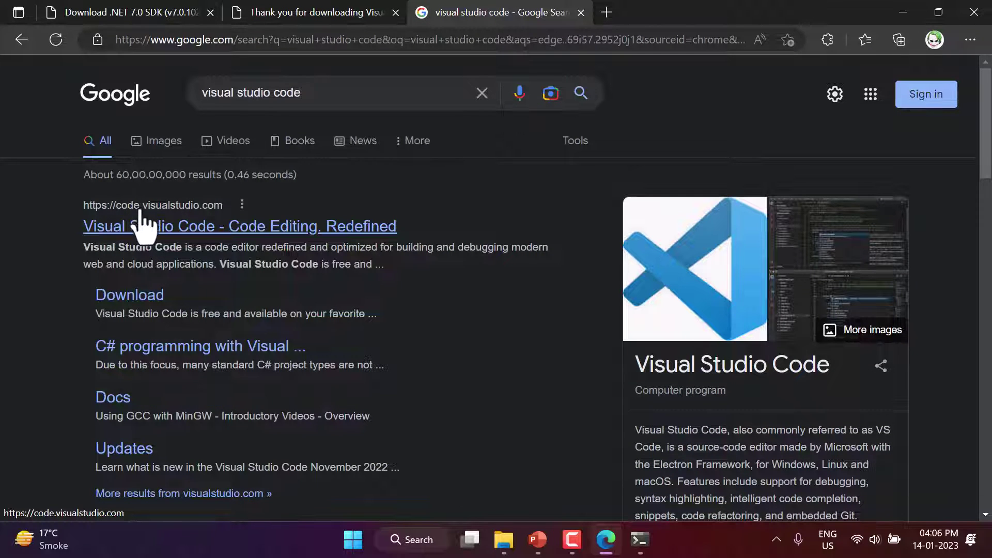
pyautogui.click(151, 227)
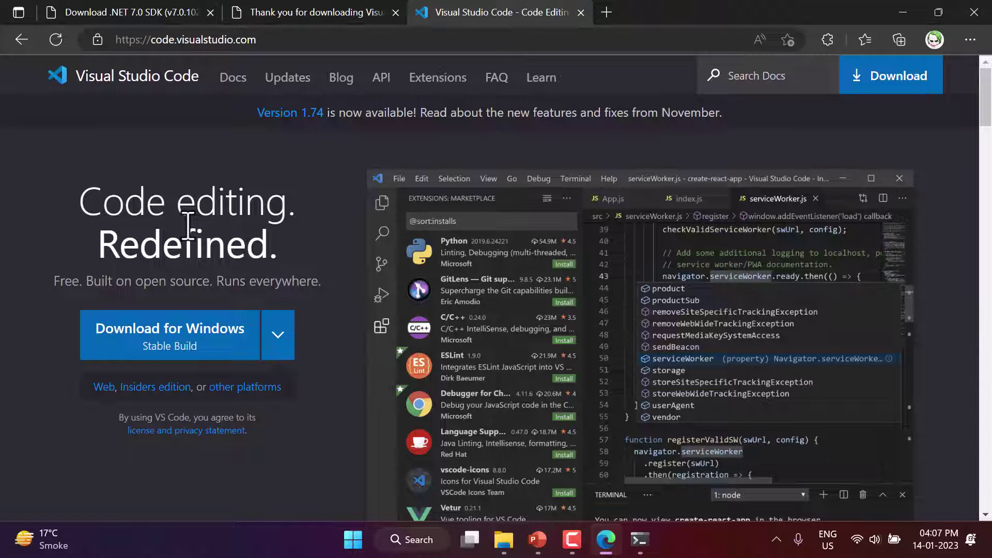
# Review the download options for each platform and download the stable build of Visual Studio Code for Windows
pyautogui.click(278, 341)
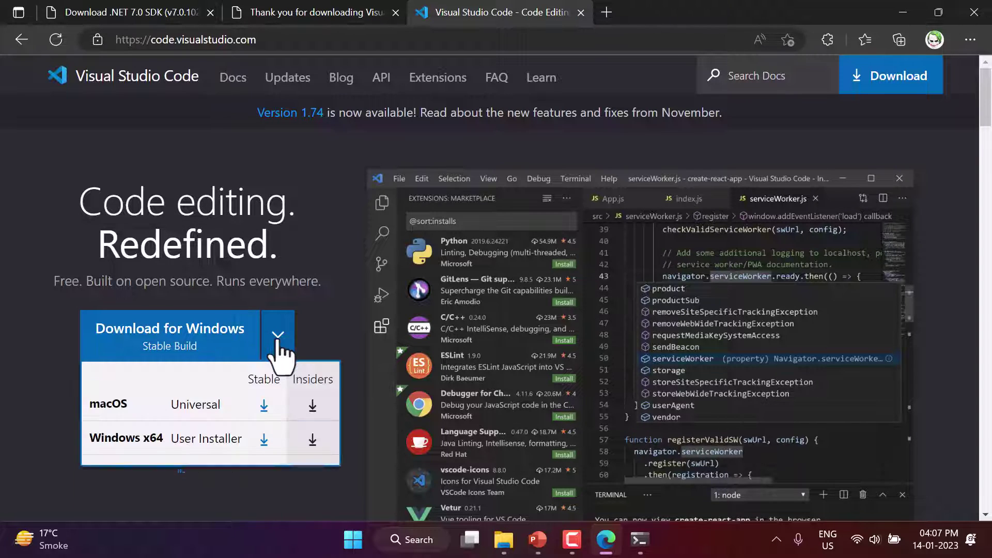
pyautogui.scroll(-1, 281, 357)
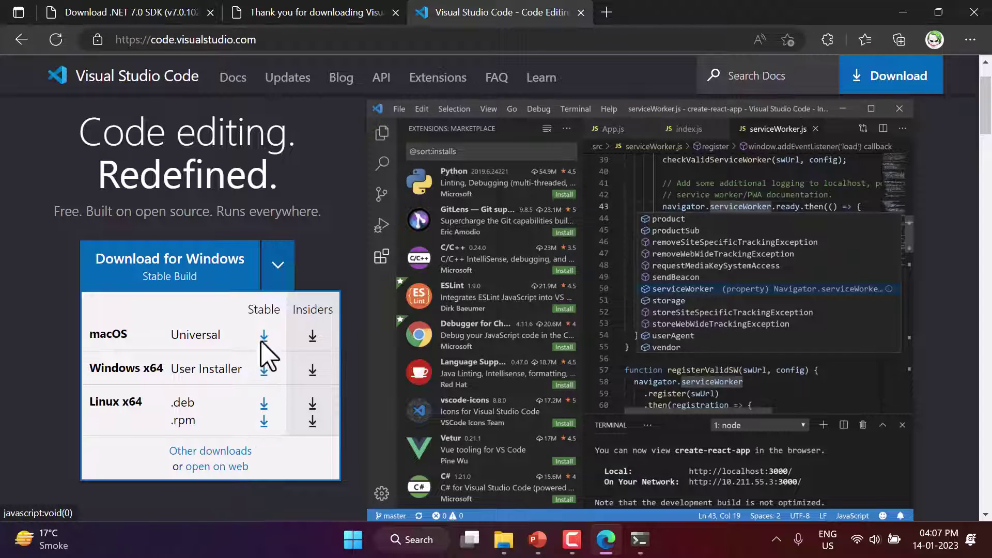
pyautogui.click(325, 271)
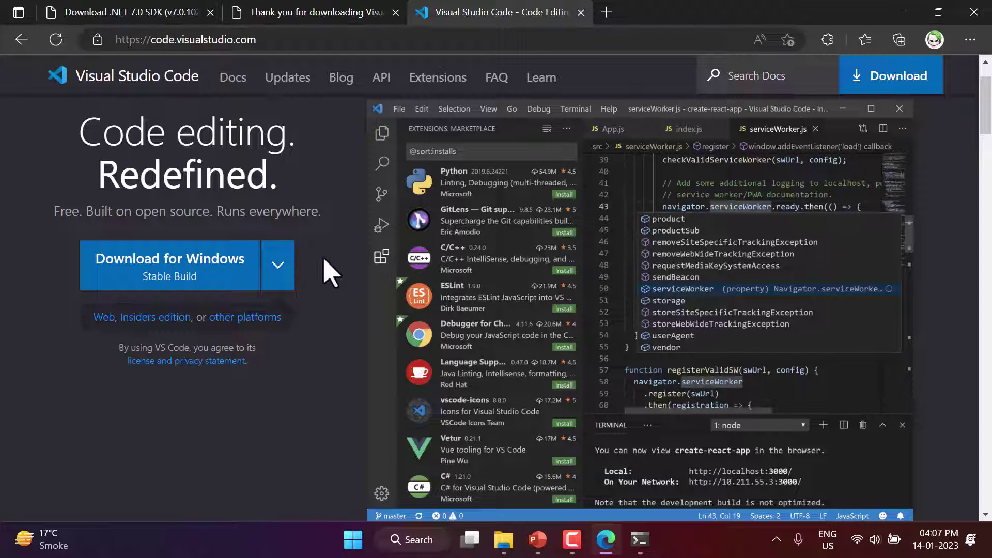
pyautogui.click(212, 273)
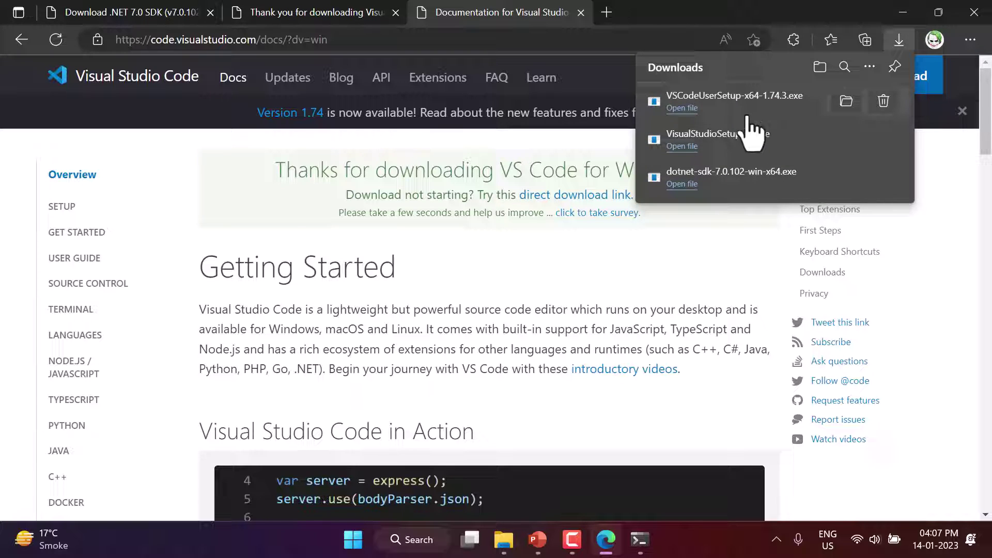
pyautogui.click(883, 102)
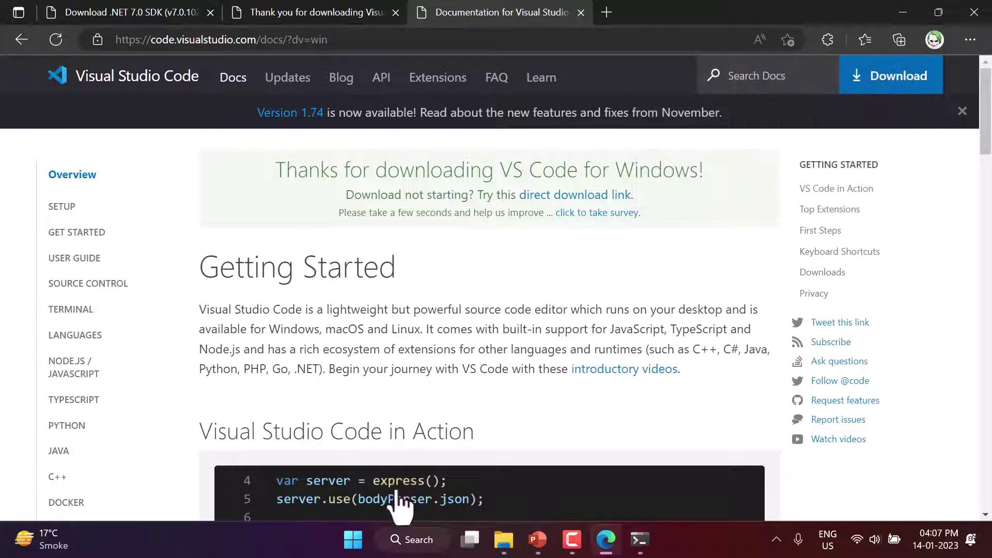
# Launch the already installed Visual Studio Code to view its start window
pyautogui.click(352, 539)
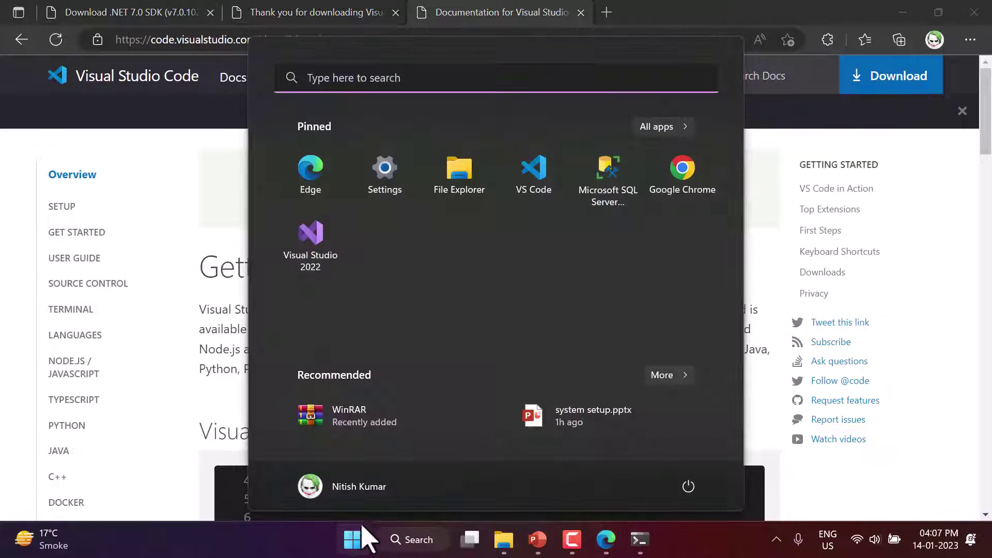
pyautogui.click(538, 189)
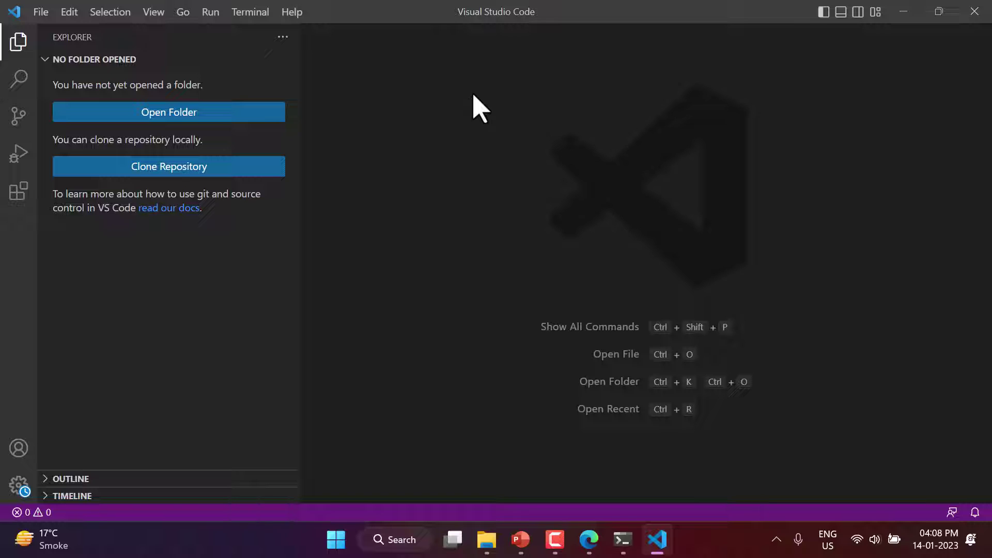
pyautogui.press('super')
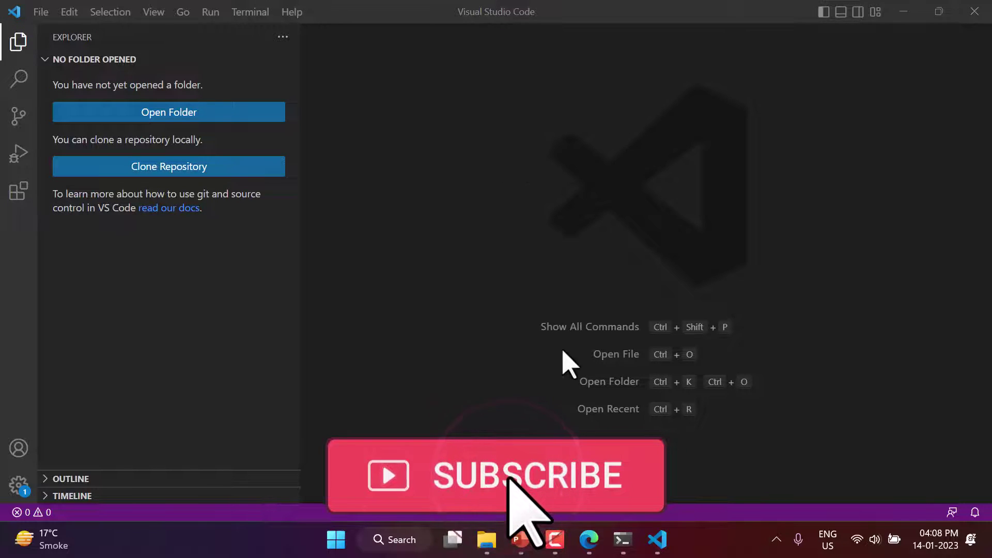
# Switch to Edge, search Google for "git" in a new tab and open the official Git site's Windows download page
pyautogui.click(597, 539)
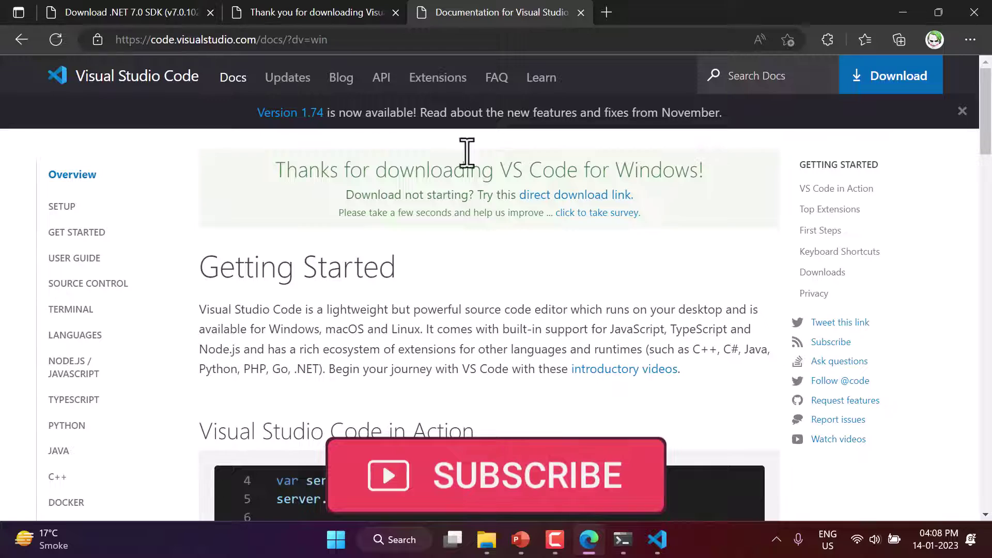
pyautogui.click(604, 16)
pyautogui.write('git')
pyautogui.press('Return')
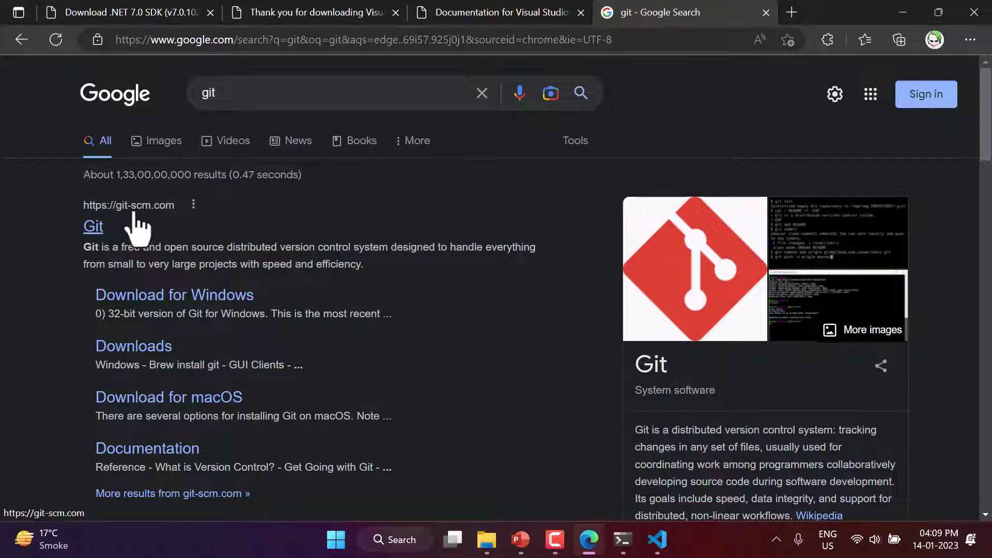
pyautogui.click(88, 230)
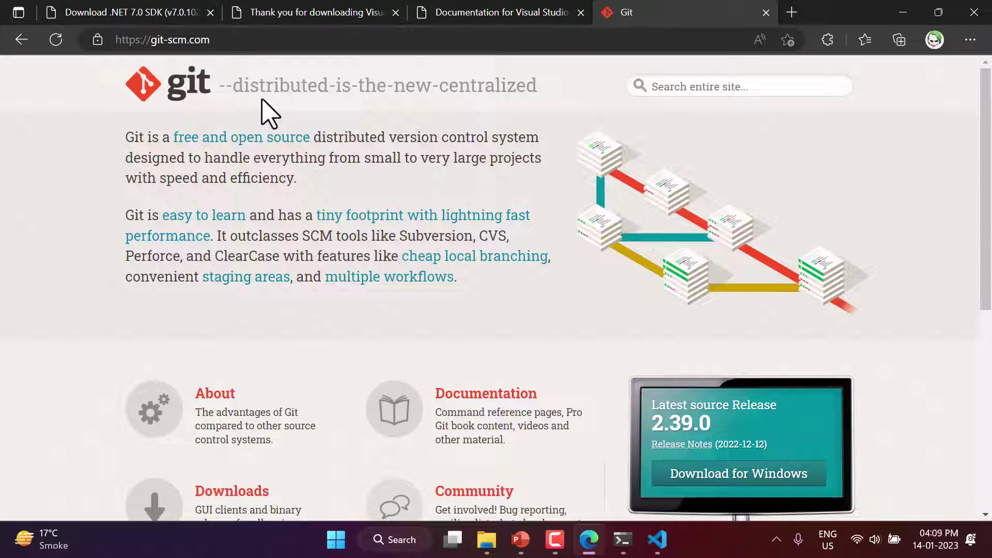
pyautogui.scroll(-1, 509, 269)
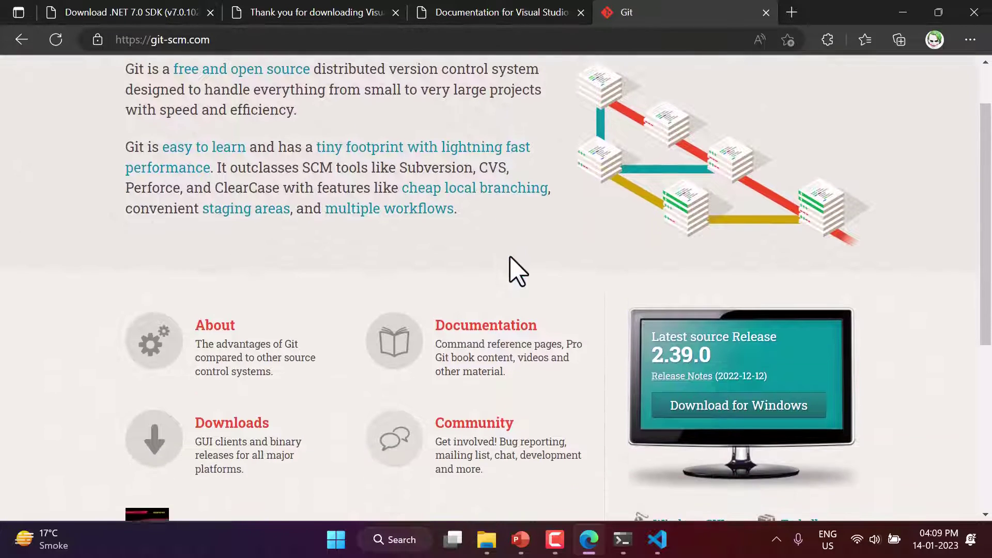
pyautogui.click(723, 405)
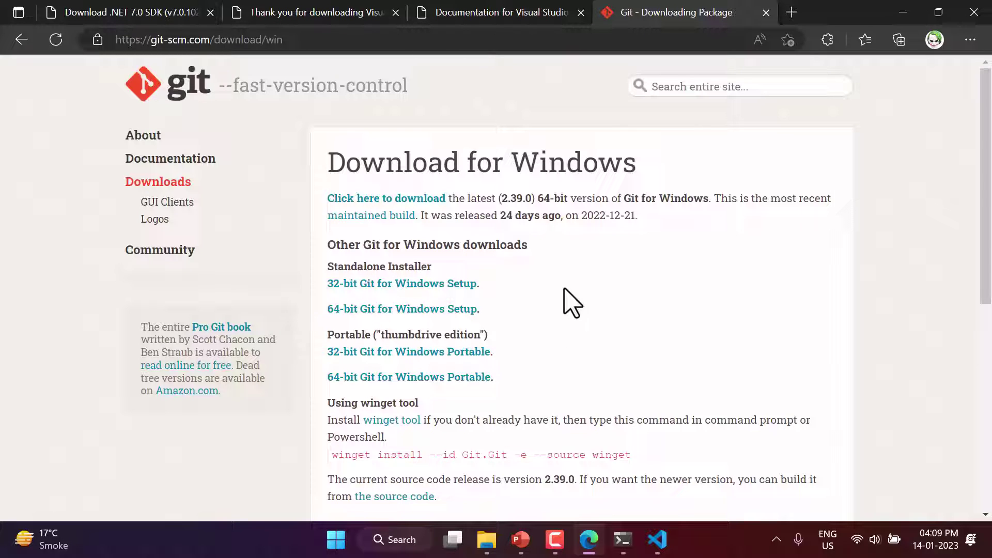
# Close the Git download tab, search Google for "github" in a new tab and open the official github.com site
pyautogui.click(765, 12)
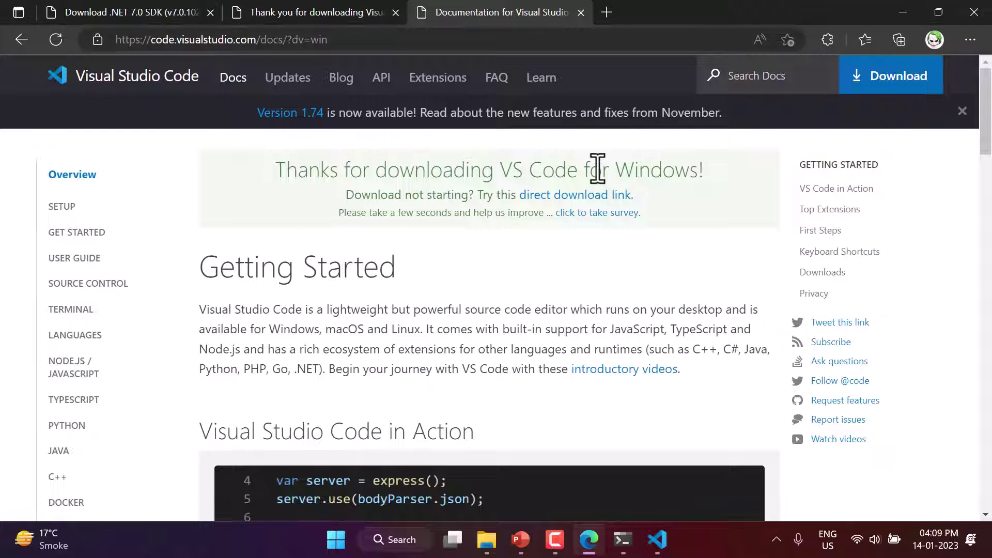
pyautogui.click(605, 12)
pyautogui.write('github')
pyautogui.press('Return')
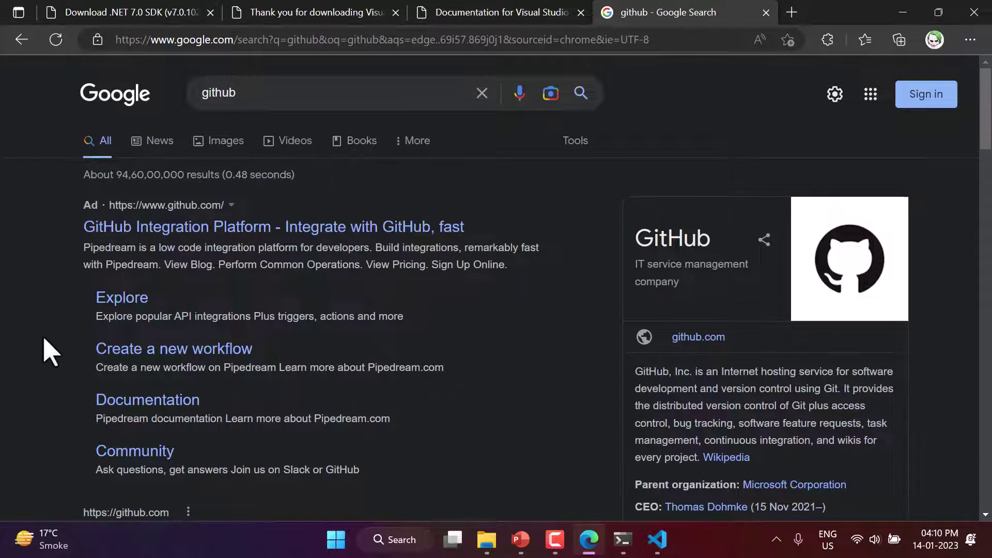
pyautogui.scroll(-3, 49, 351)
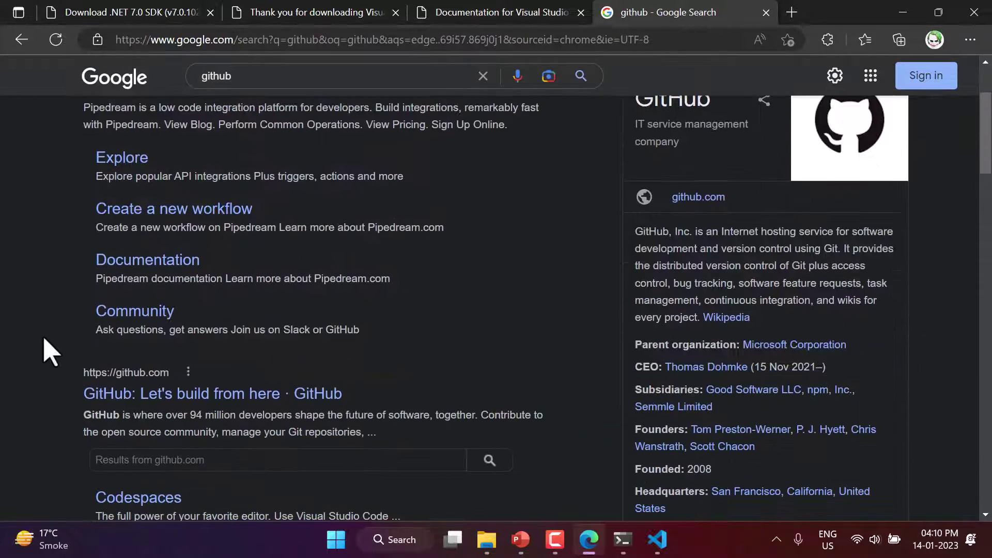
pyautogui.click(109, 399)
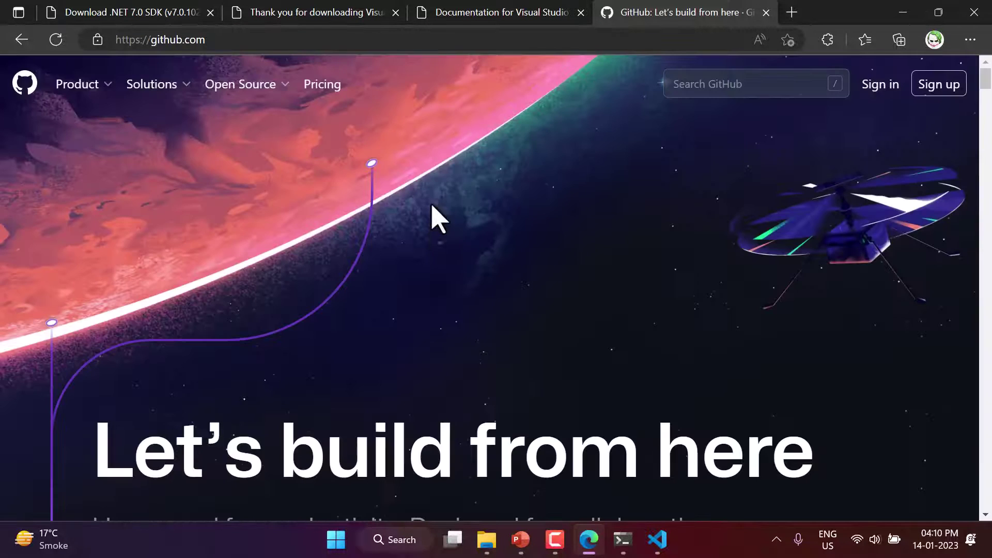
# Open my.visualstudio.com in a new browser tab
pyautogui.hotkey('ctrl', '2')
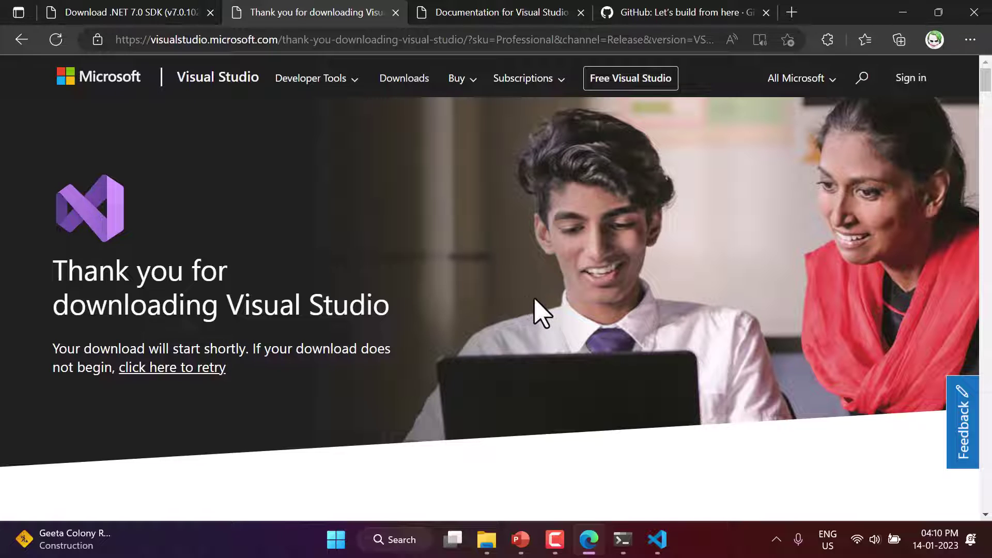
pyautogui.click(791, 14)
pyautogui.write('my.')
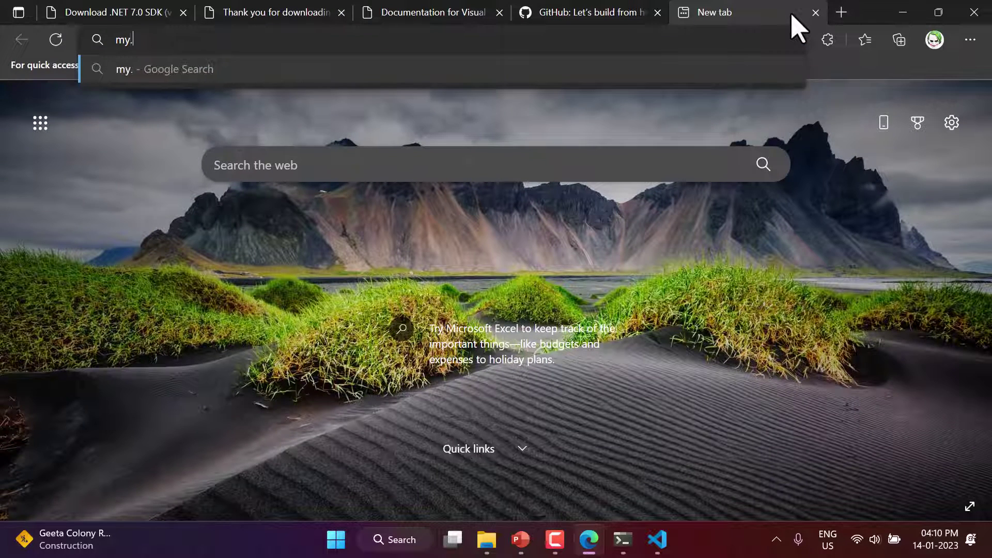
pyautogui.write('visualstudio.')
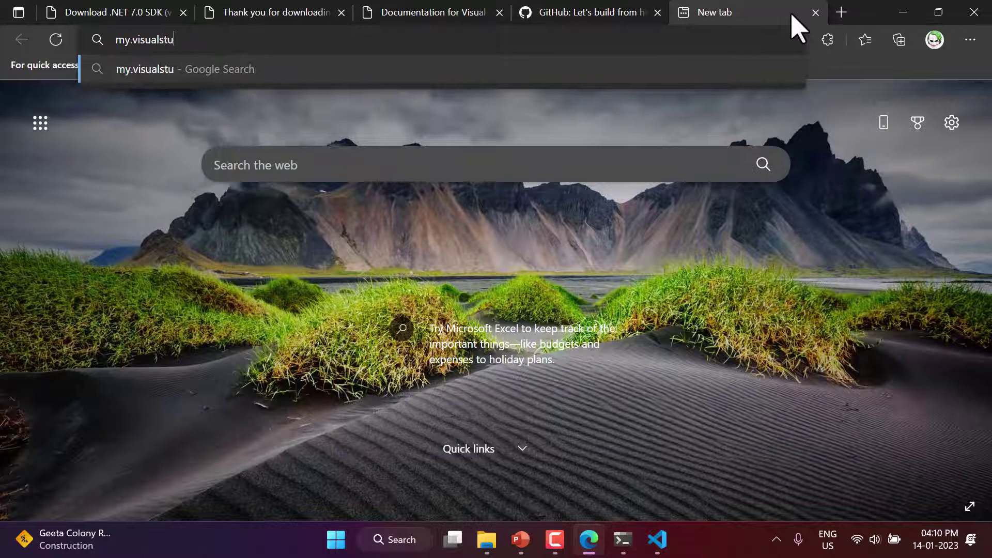
pyautogui.write('com')
pyautogui.press('Return')
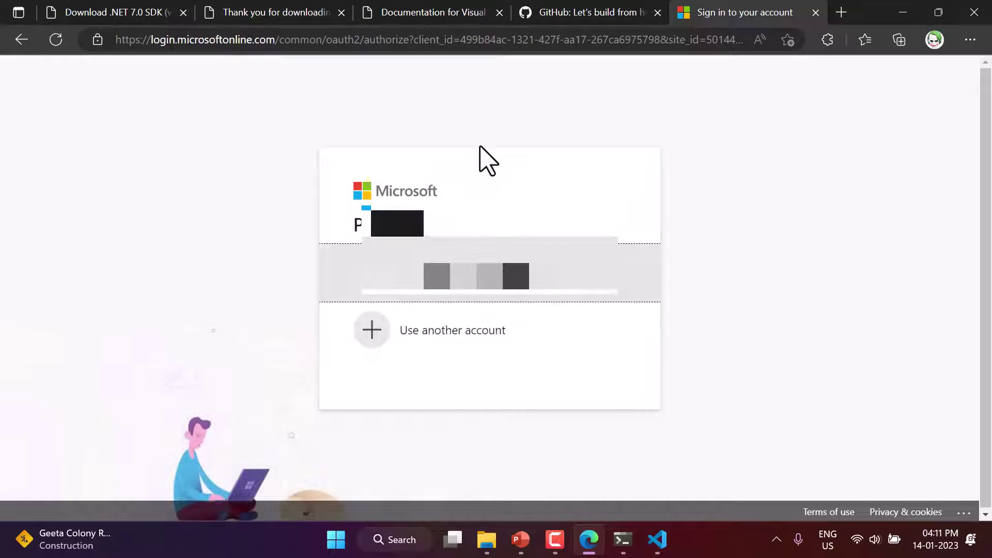
# Sign in with another Microsoft account using the account's sign-in name, and dismiss the offer to save the password
pyautogui.click(468, 331)
pyautogui.write('n')
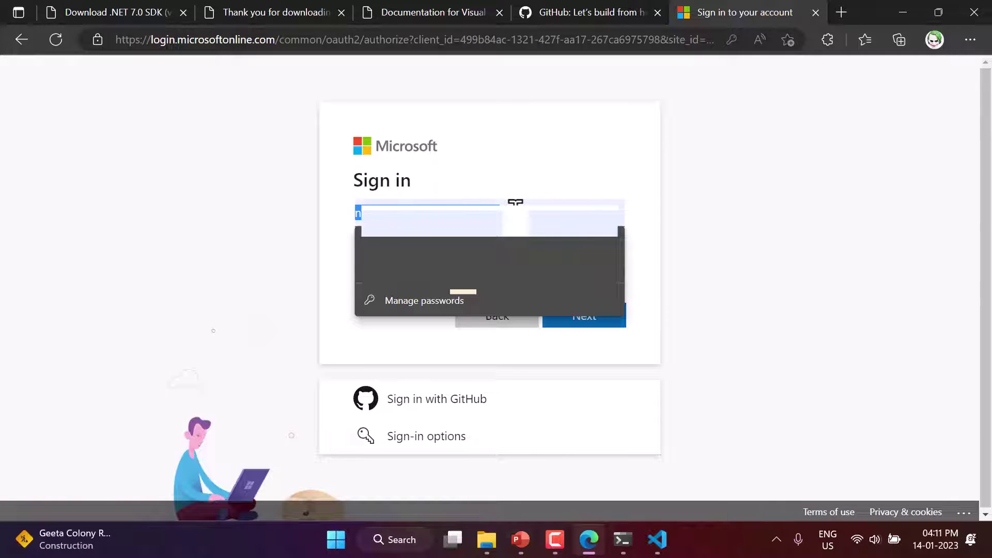
pyautogui.write('k')
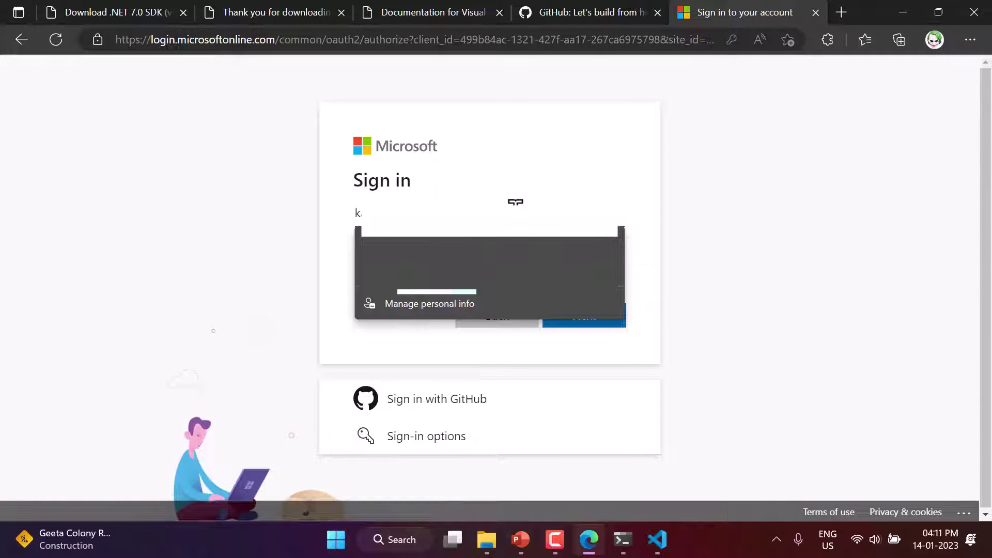
pyautogui.click(604, 317)
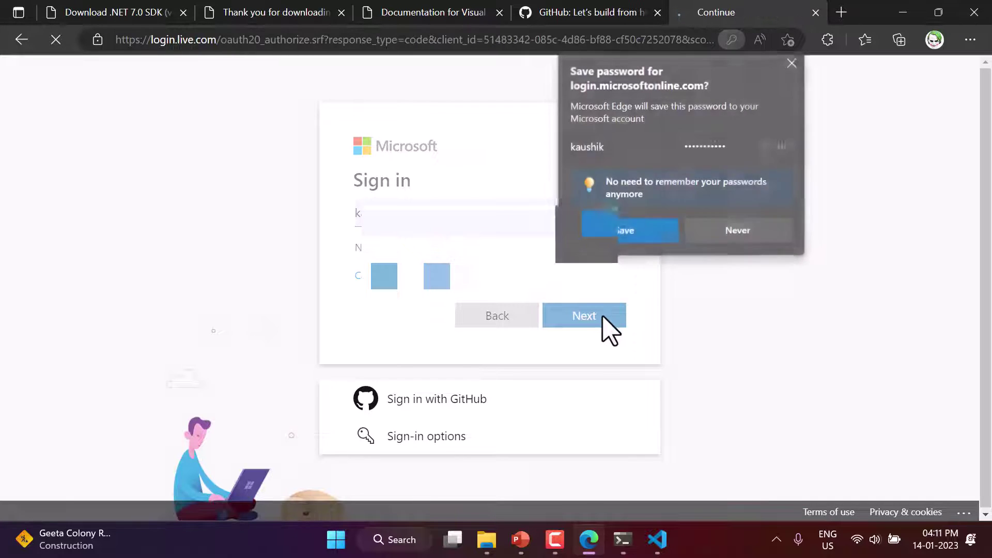
pyautogui.click(792, 64)
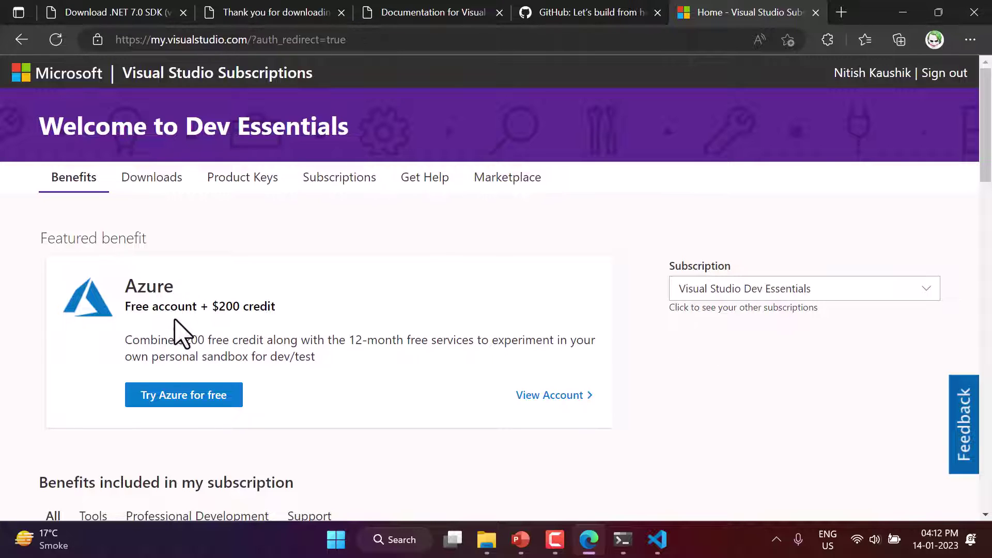
# Examine the Azure featured benefit and the included developer tool offers, down to the Syncfusion Xamarin controls subscription term
pyautogui.moveTo(217, 307); pyautogui.dragTo(239, 307)
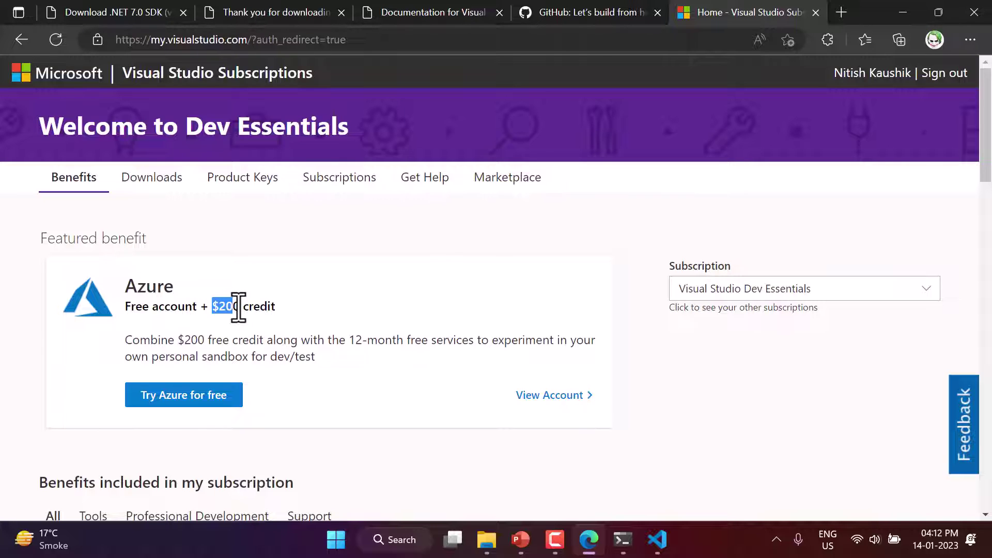
pyautogui.click(244, 349)
pyautogui.scroll(-6, 347, 342)
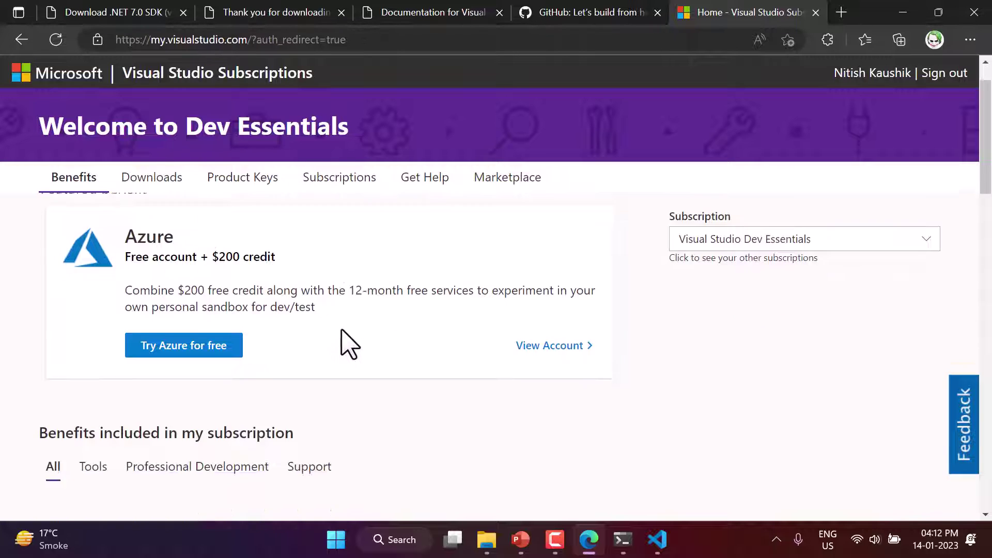
pyautogui.scroll(2, 247, 274)
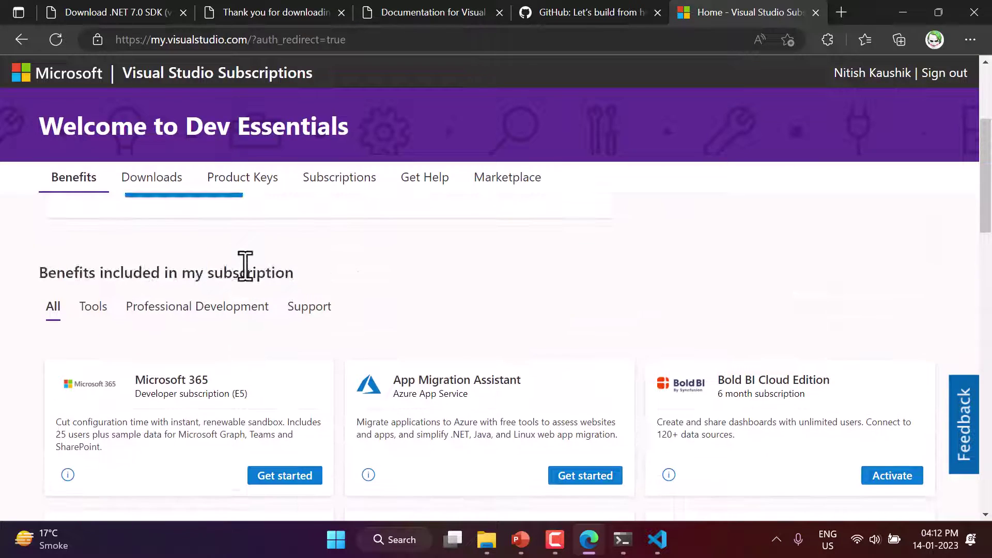
pyautogui.scroll(-5, 245, 266)
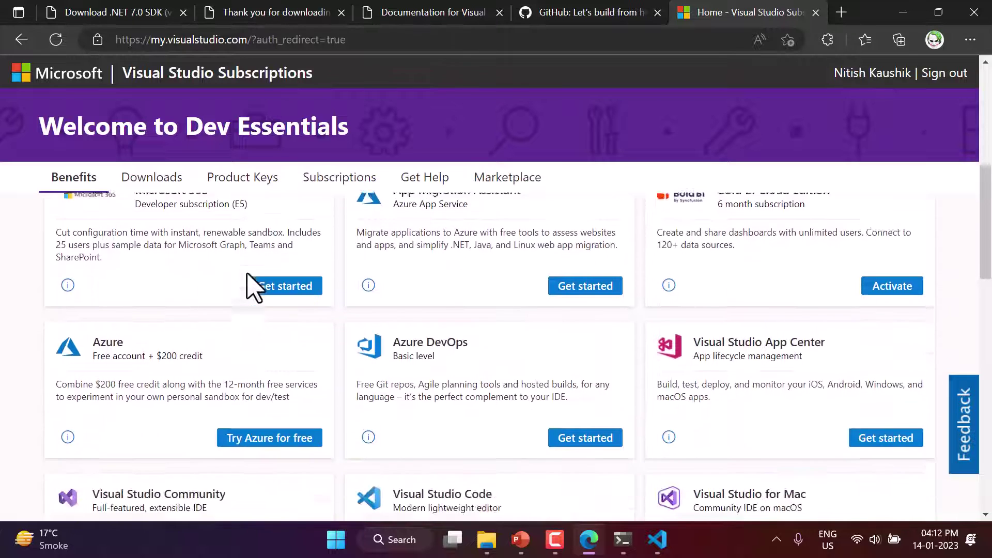
pyautogui.scroll(-1, 252, 290)
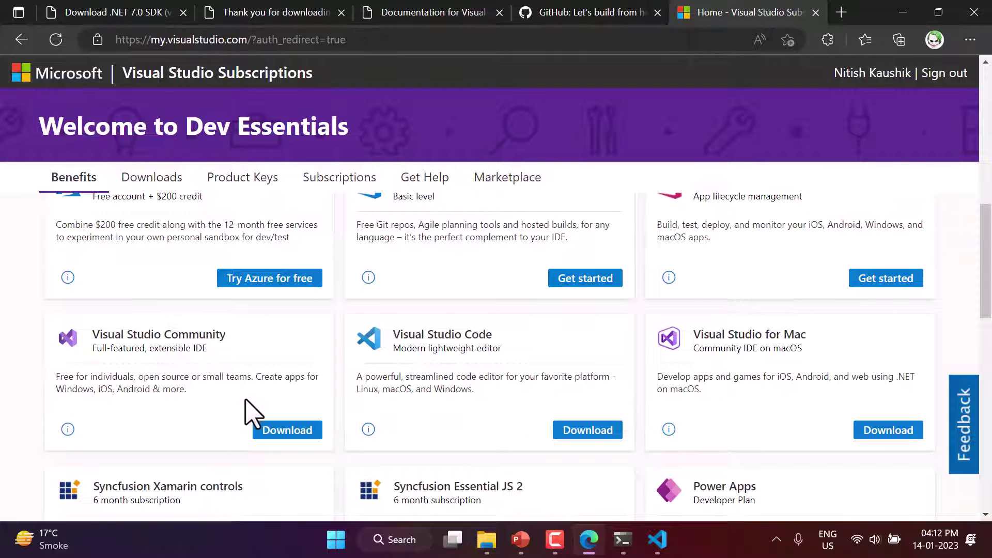
pyautogui.scroll(-2, 250, 408)
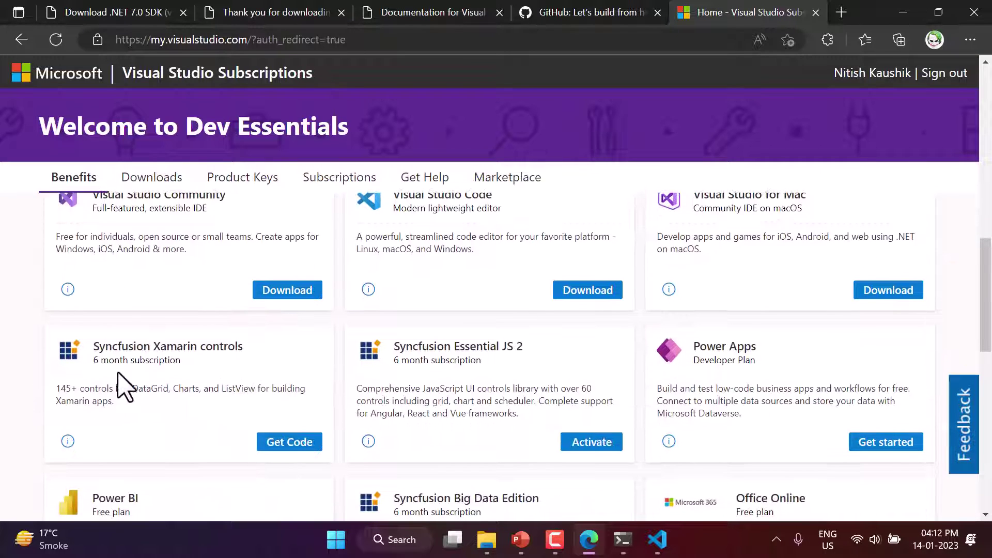
pyautogui.moveTo(93, 359); pyautogui.dragTo(196, 363)
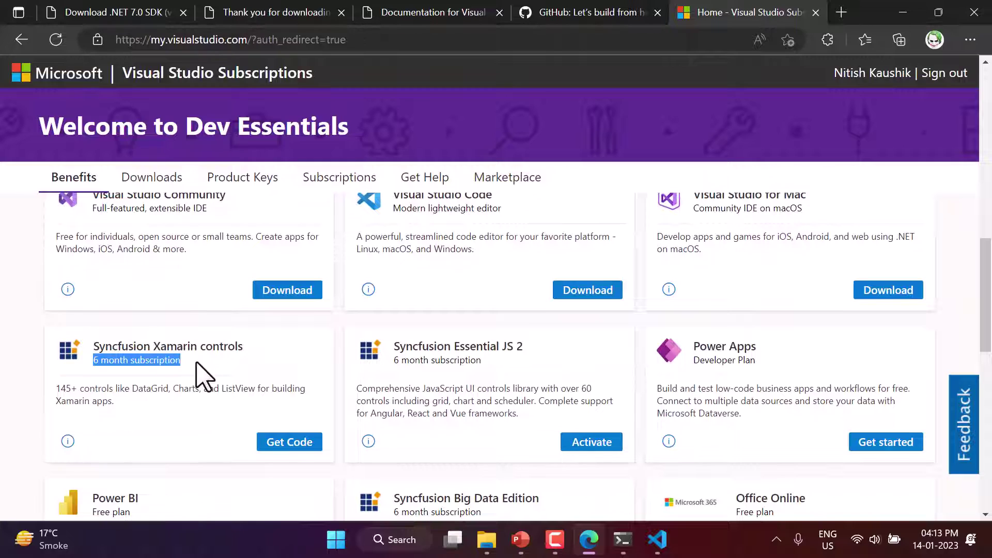
pyautogui.click(173, 364)
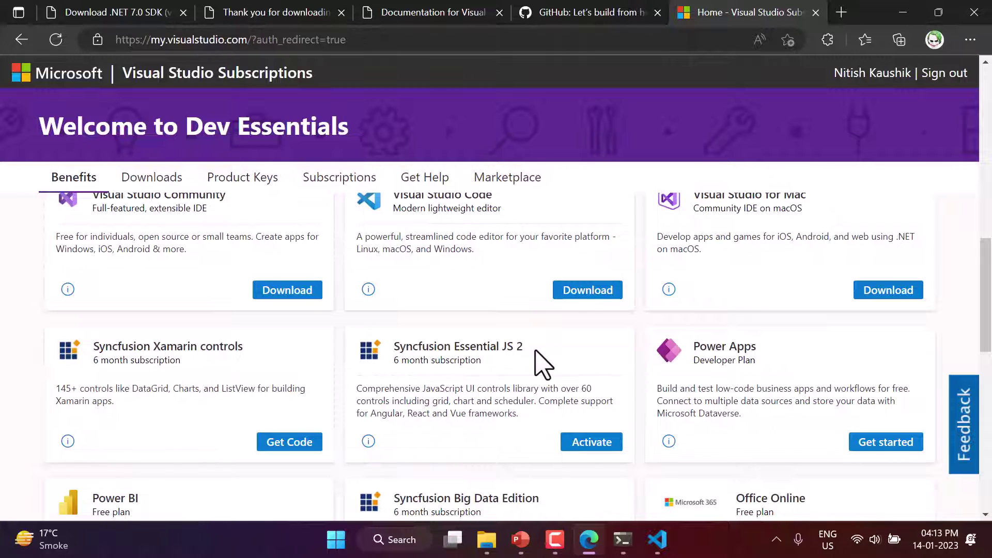
# Review the remaining Dev Essentials benefits, including the Syncfusion, Pluralsight, LinkedIn Learning and Microsoft community offers
pyautogui.scroll(-3, 538, 356)
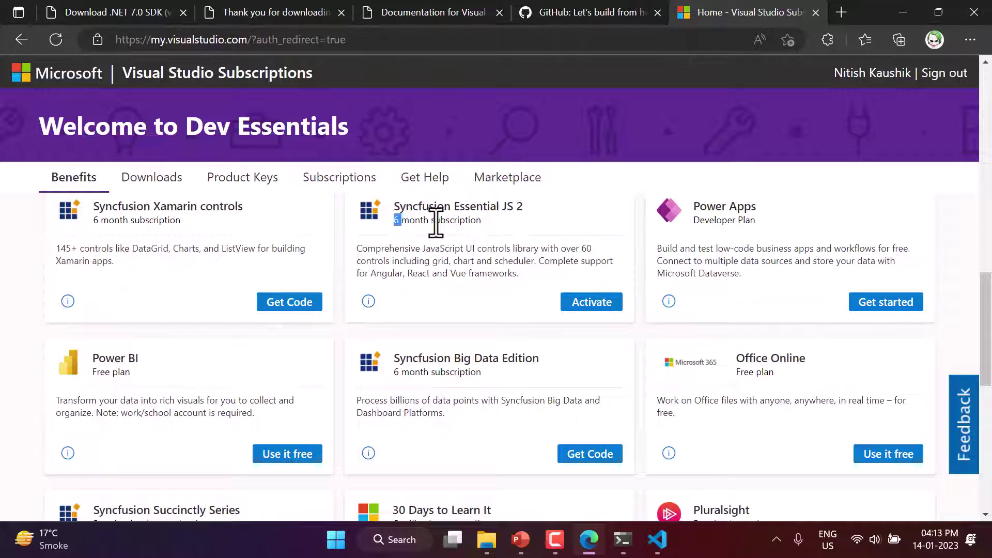
pyautogui.scroll(-1, 470, 274)
pyautogui.scroll(-1, 470, 274)
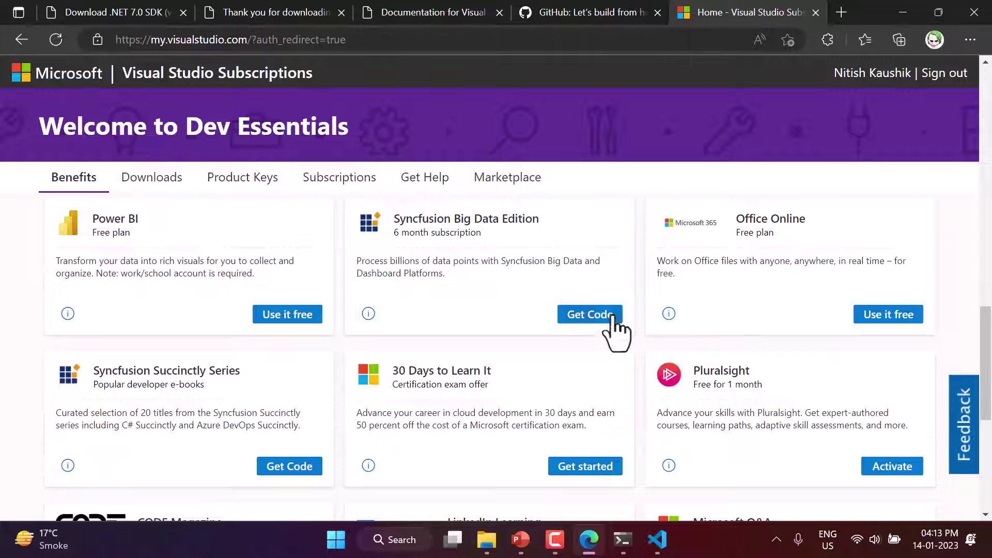
pyautogui.moveTo(694, 385); pyautogui.dragTo(763, 385)
pyautogui.click(729, 414)
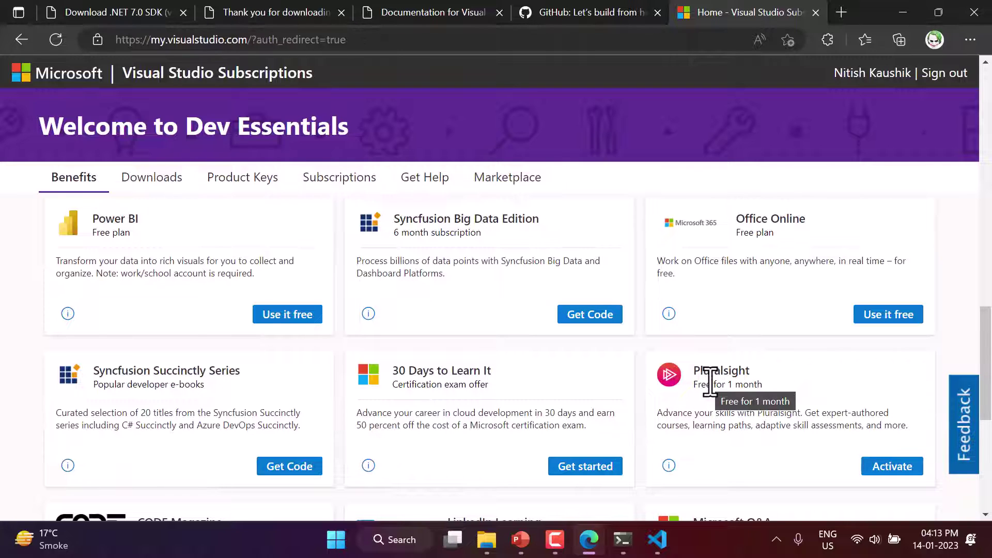
pyautogui.scroll(-1, 704, 378)
pyautogui.scroll(-2, 598, 401)
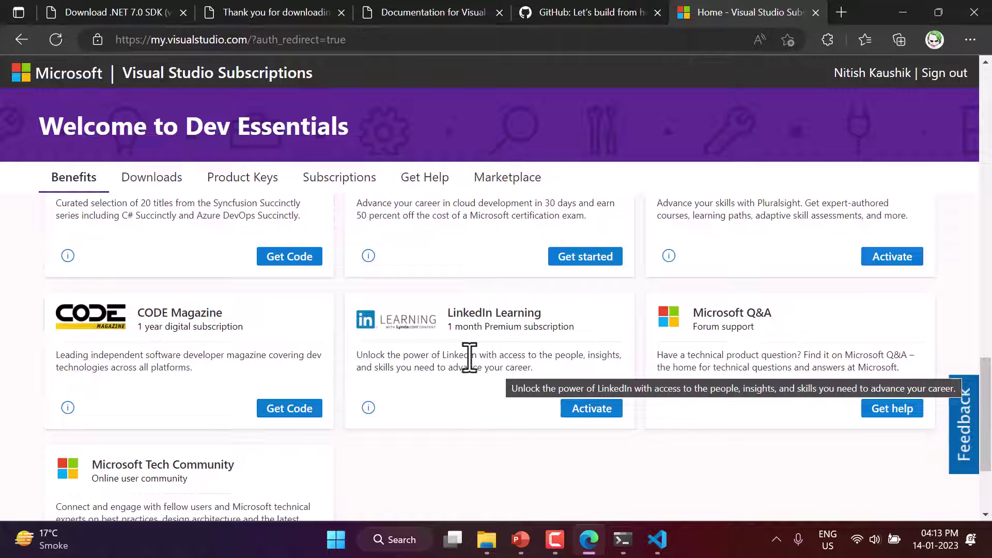
pyautogui.scroll(-1, 342, 398)
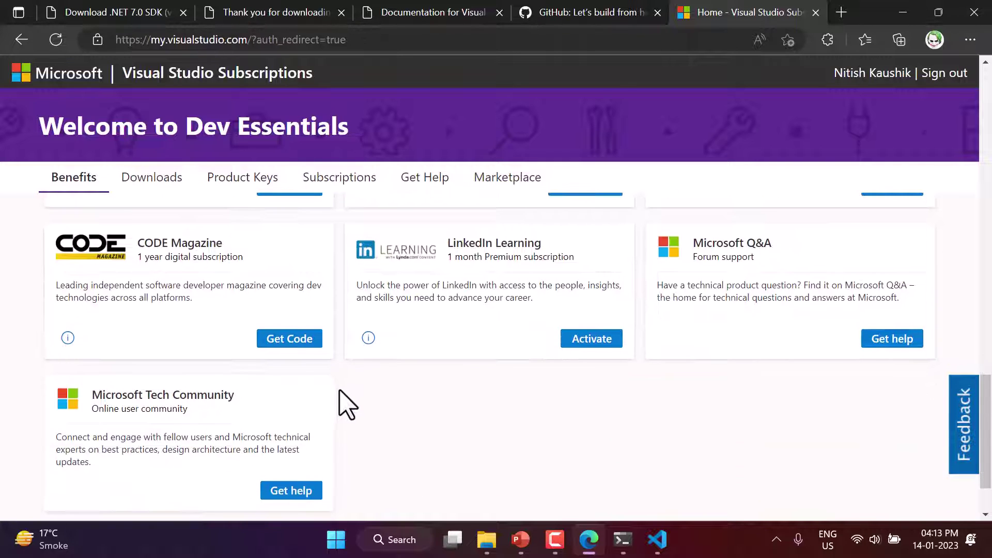
# Open the subscription's Downloads page and examine the developer tools, Office, Windows and server products offered
pyautogui.scroll(5, 392, 396)
pyautogui.scroll(10, 393, 398)
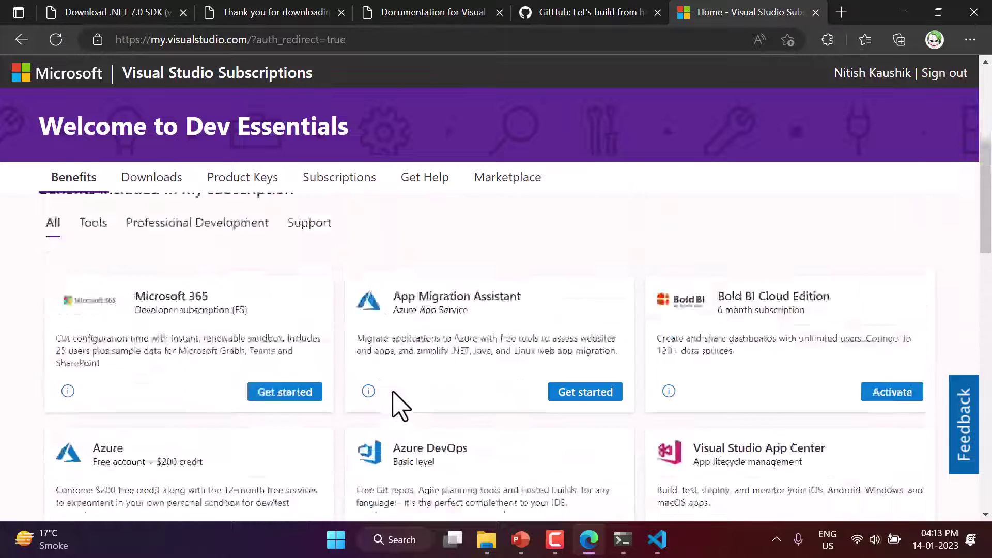
pyautogui.click(158, 202)
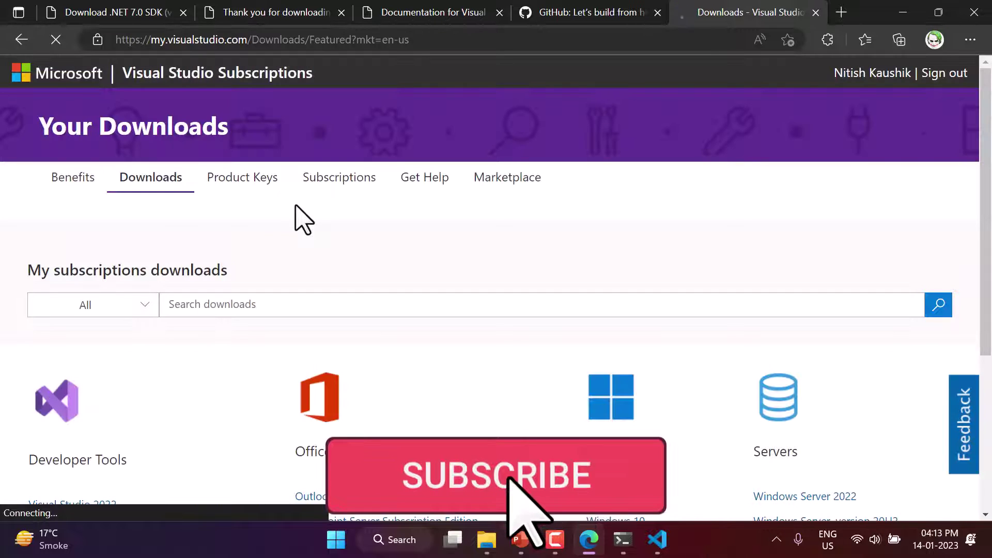
pyautogui.scroll(-2, 115, 288)
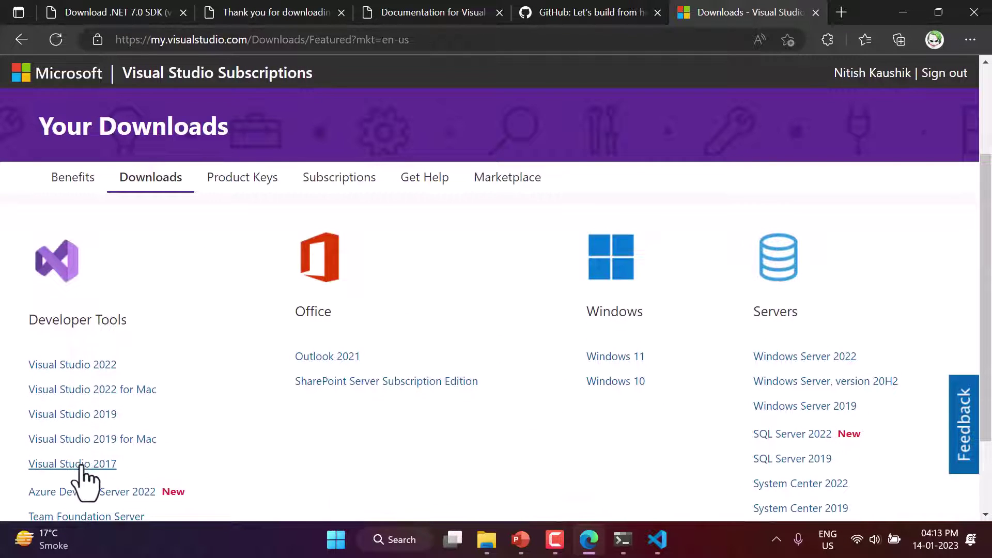
pyautogui.scroll(-2, 89, 460)
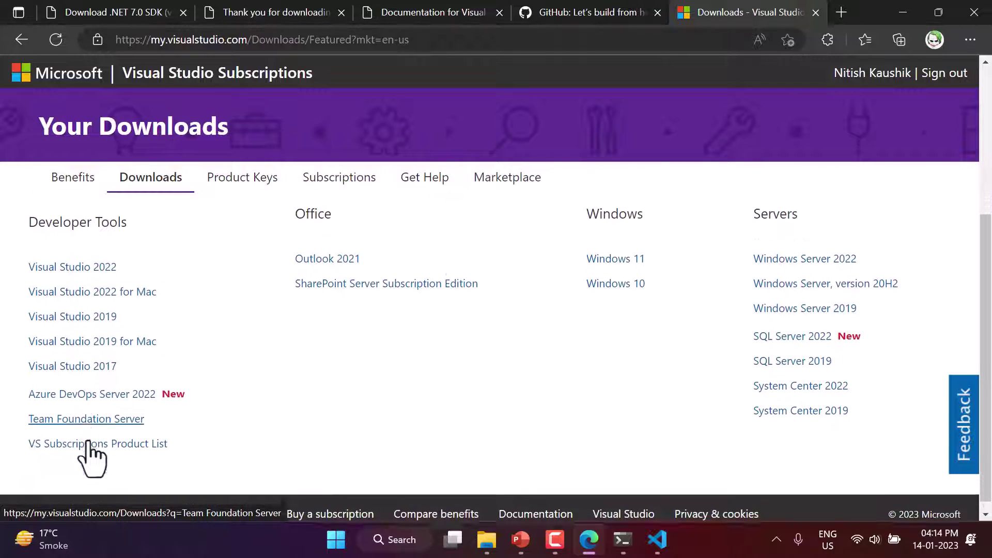
pyautogui.scroll(2, 483, 350)
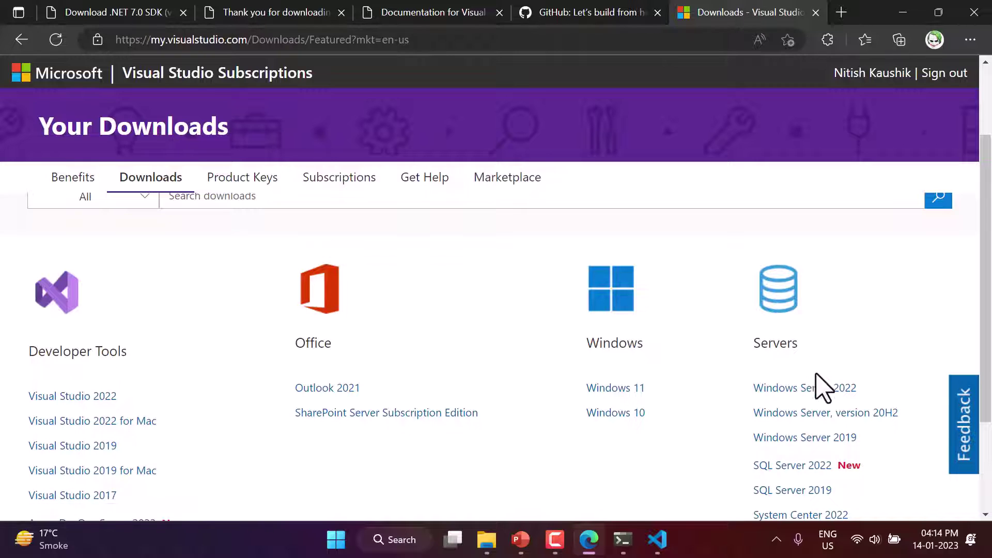
pyautogui.scroll(-2, 820, 395)
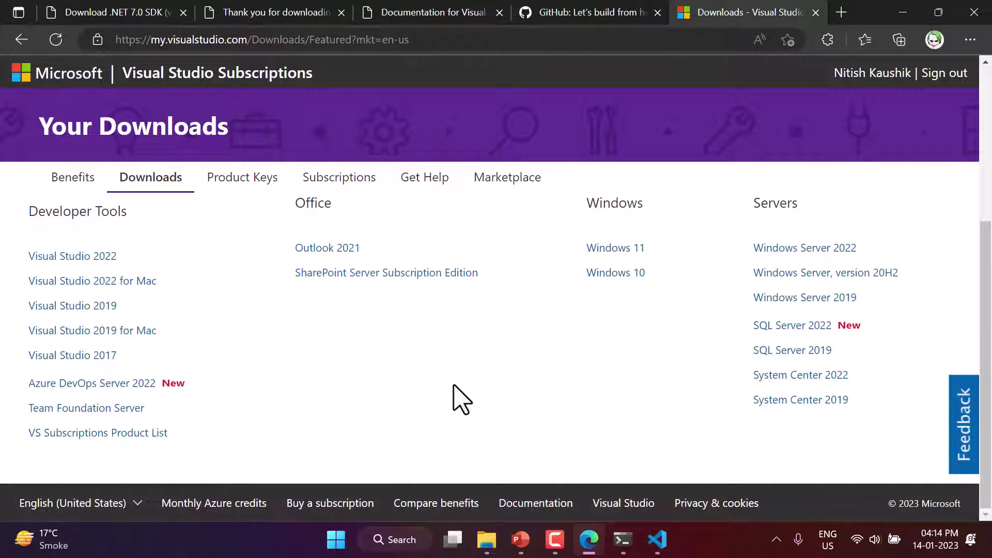
pyautogui.scroll(4, 462, 400)
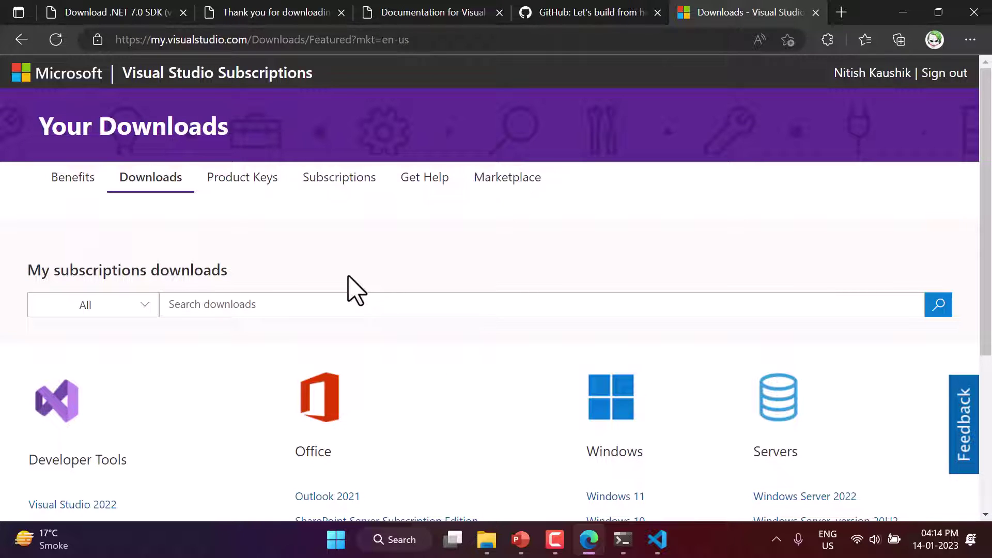
# Open the subscription's Product Keys page
pyautogui.click(243, 193)
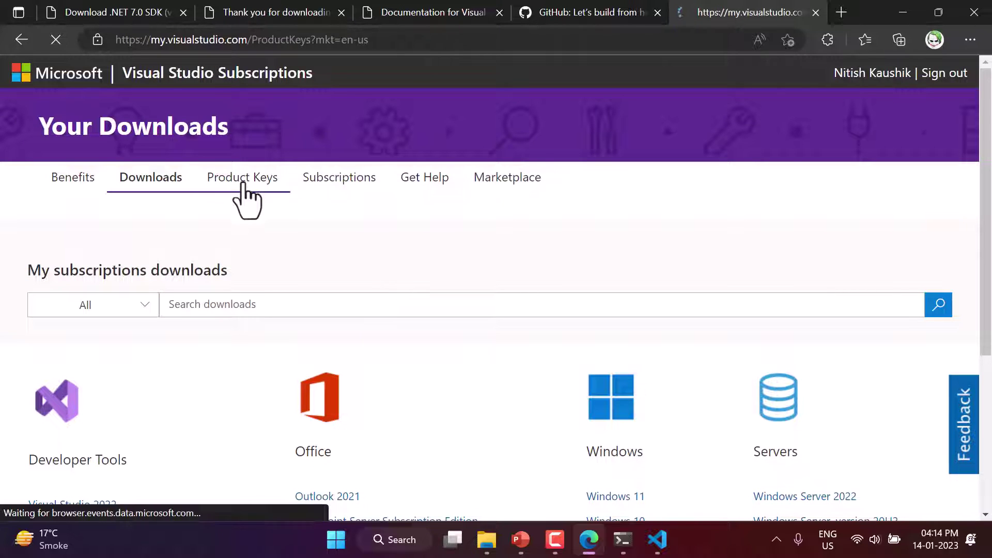